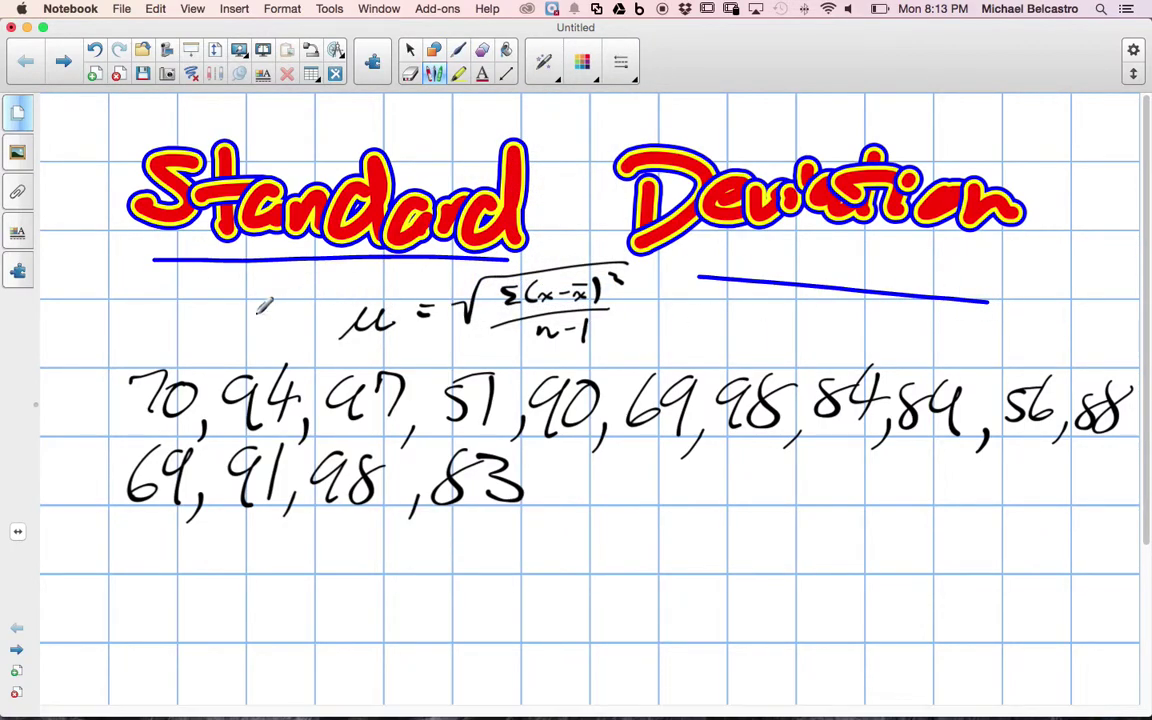
Annotate the formula with an arrow and traces over μ, the root, the summation and n-1, and bracket the number list
{"action": "left_click_drag", "start_coordinate": [258, 312], "coordinate": [316, 310]}
{"action": "left_click_drag", "start_coordinate": [285, 295], "coordinate": [290, 326]}
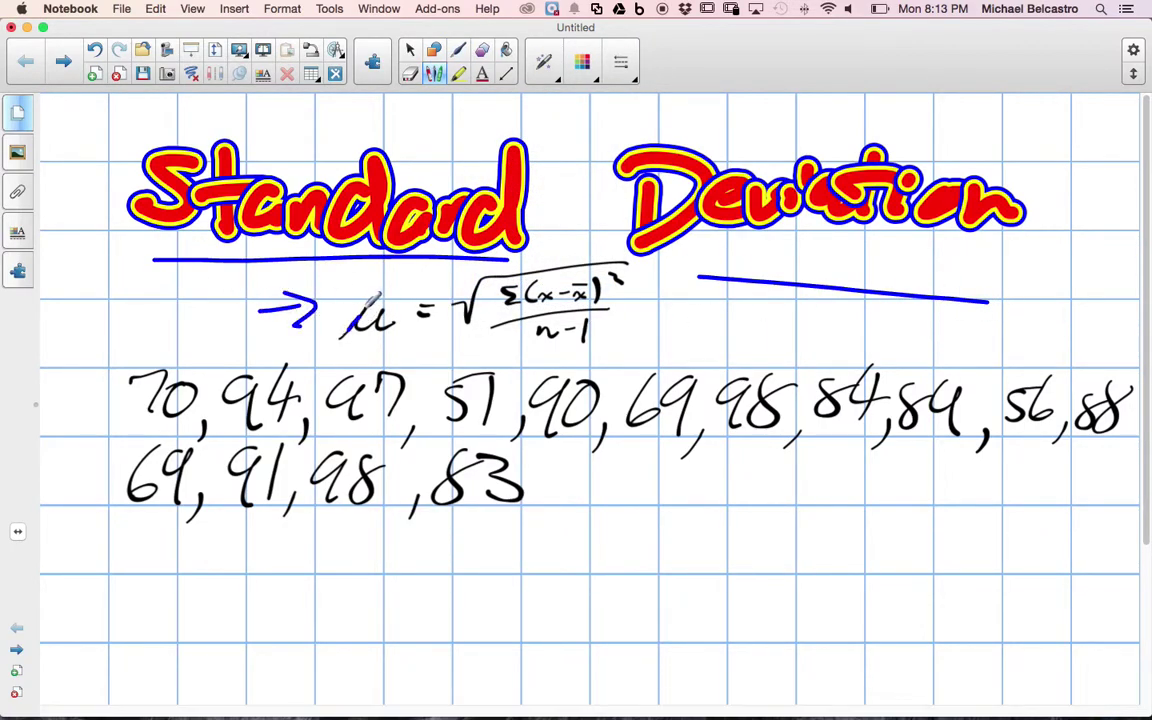
{"action": "mouse_move", "coordinate": [372, 300]}
{"action": "left_mouse_down"}
{"action": "mouse_move", "coordinate": [350, 330]}
{"action": "mouse_move", "coordinate": [392, 318]}
{"action": "mouse_move", "coordinate": [373, 301]}
{"action": "mouse_move", "coordinate": [436, 306]}
{"action": "mouse_move", "coordinate": [438, 316]}
{"action": "left_mouse_up"}
{"action": "left_click_drag", "start_coordinate": [455, 306], "coordinate": [628, 265]}
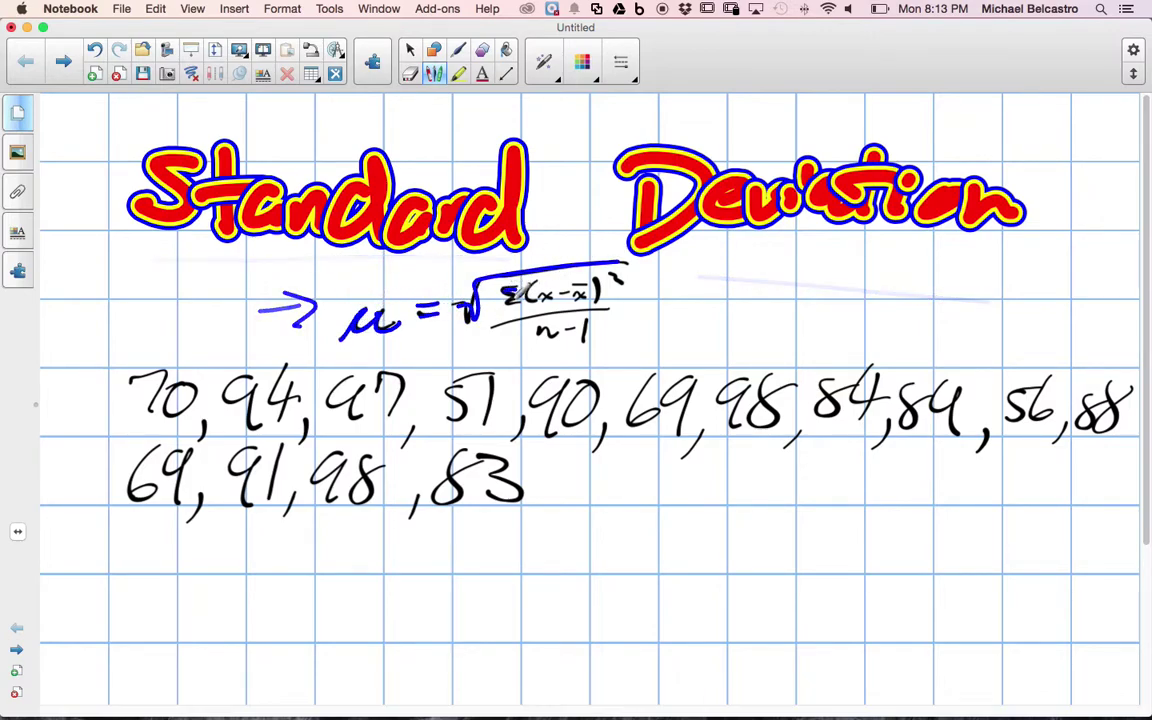
{"action": "mouse_move", "coordinate": [545, 292]}
{"action": "left_mouse_down"}
{"action": "mouse_move", "coordinate": [620, 298]}
{"action": "mouse_move", "coordinate": [495, 322]}
{"action": "mouse_move", "coordinate": [576, 328]}
{"action": "left_mouse_up"}
{"action": "left_click_drag", "start_coordinate": [585, 322], "coordinate": [584, 343]}
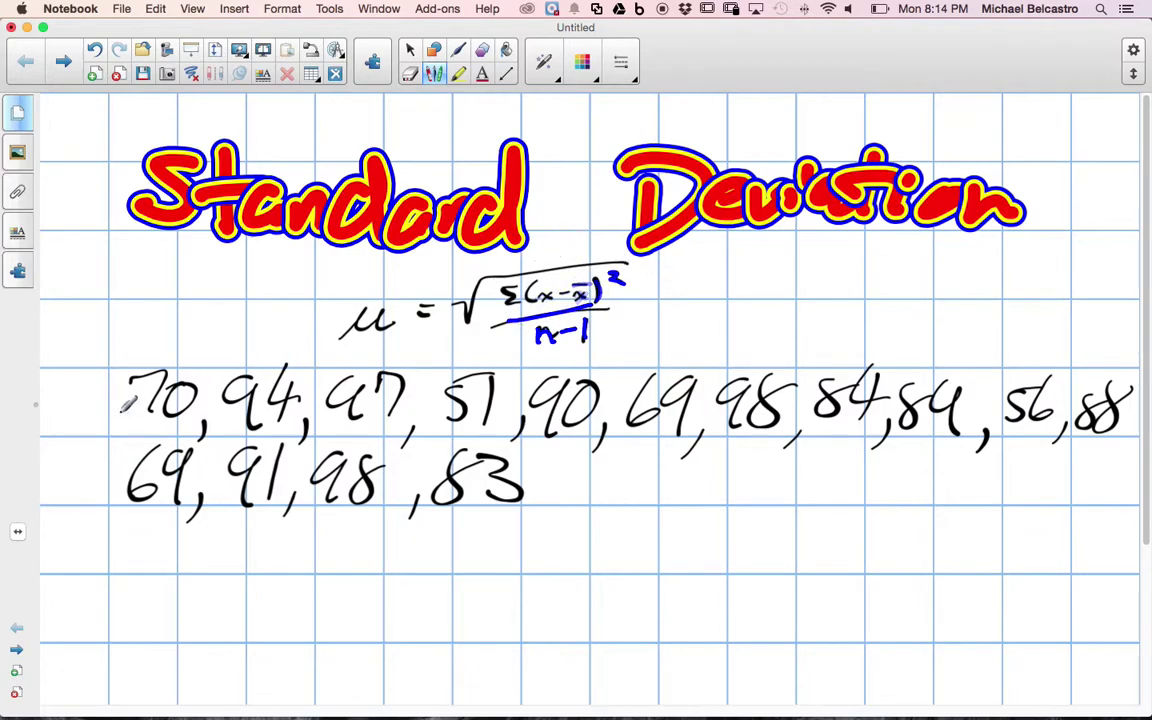
{"action": "left_click_drag", "start_coordinate": [127, 343], "coordinate": [122, 518]}
{"action": "left_click_drag", "start_coordinate": [1124, 343], "coordinate": [1106, 478]}
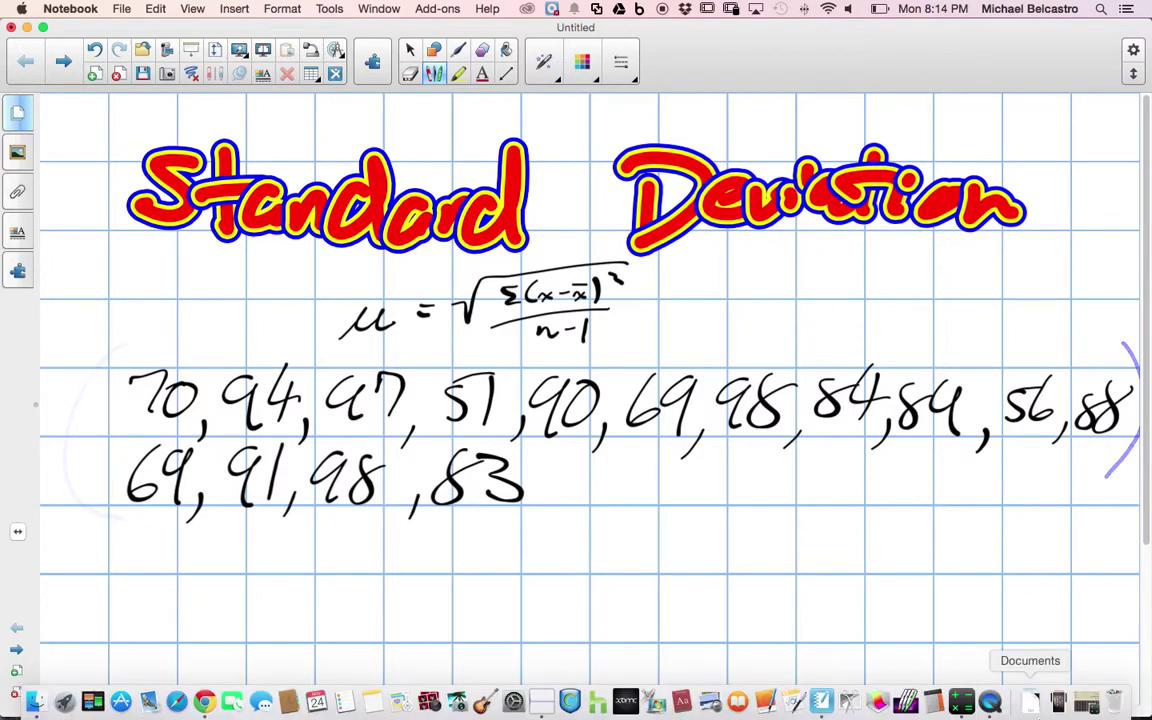
Launch the Calculator, move it to the lower right, and select the blue pen in Notebook
{"action": "left_click", "coordinate": [1065, 712]}
{"action": "left_click_drag", "start_coordinate": [930, 337], "coordinate": [940, 485]}
{"action": "left_click", "coordinate": [593, 80]}
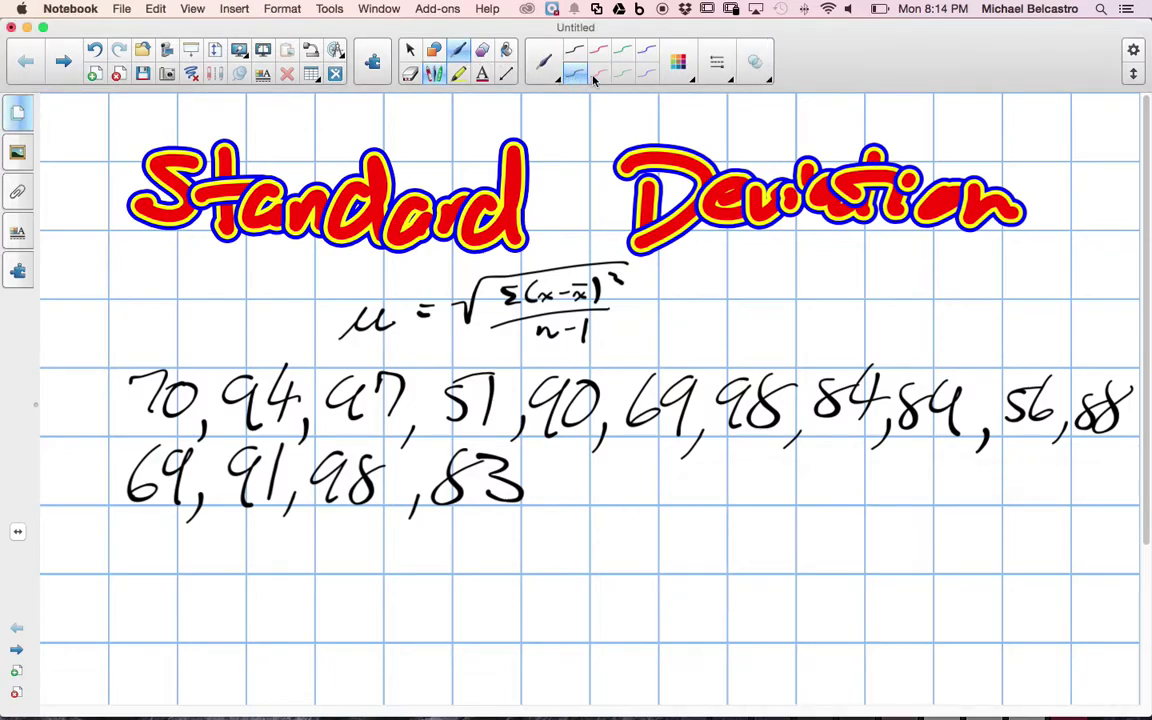
{"action": "left_click", "coordinate": [648, 80]}
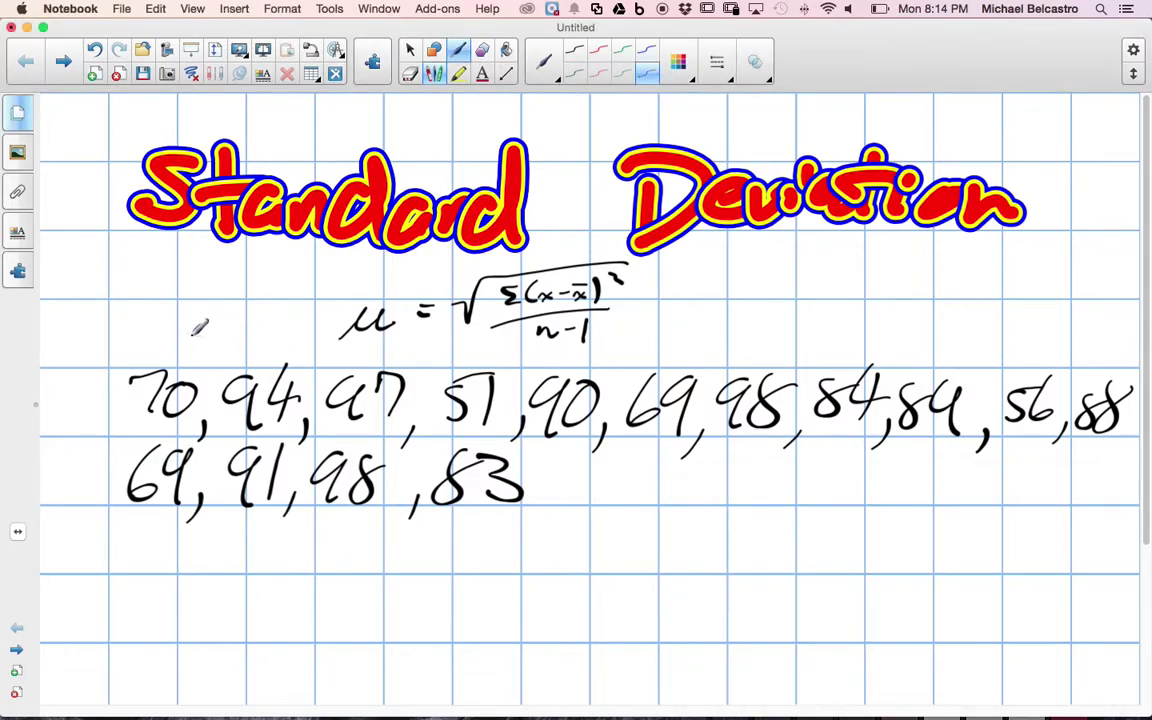
Number the top-row values 1 through 11 in blue
{"action": "left_click_drag", "start_coordinate": [185, 328], "coordinate": [186, 351]}
{"action": "left_click_drag", "start_coordinate": [259, 338], "coordinate": [274, 350]}
{"action": "left_click_drag", "start_coordinate": [372, 343], "coordinate": [382, 364]}
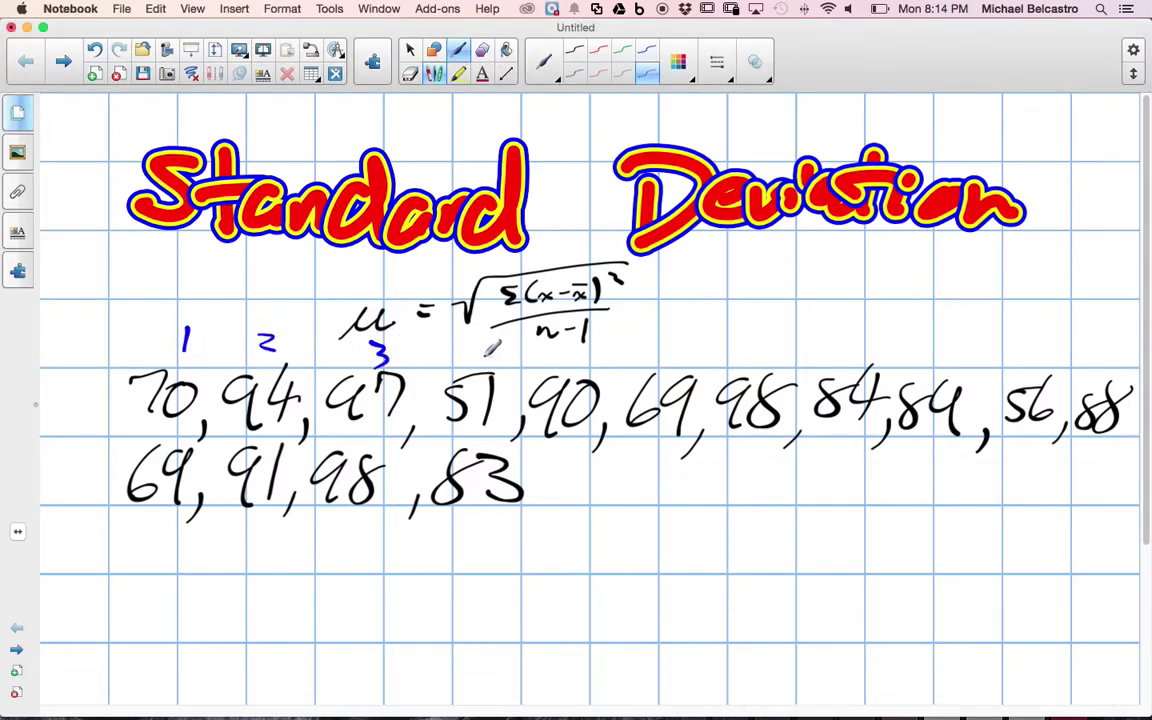
{"action": "left_click_drag", "start_coordinate": [476, 345], "coordinate": [492, 364]}
{"action": "left_click_drag", "start_coordinate": [565, 347], "coordinate": [538, 368]}
{"action": "left_click_drag", "start_coordinate": [688, 325], "coordinate": [680, 356]}
{"action": "left_click_drag", "start_coordinate": [757, 340], "coordinate": [773, 362]}
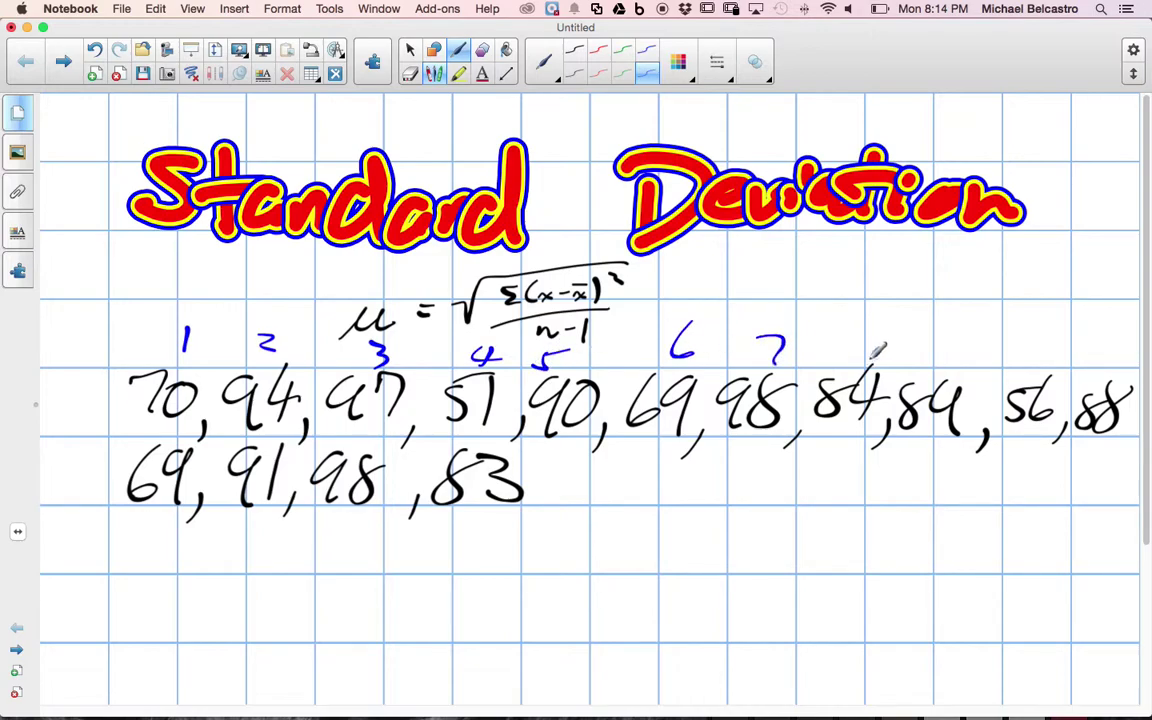
{"action": "left_click_drag", "start_coordinate": [868, 338], "coordinate": [858, 360]}
{"action": "left_click_drag", "start_coordinate": [936, 340], "coordinate": [948, 366]}
{"action": "left_click_drag", "start_coordinate": [1022, 352], "coordinate": [1030, 362]}
{"action": "left_click_drag", "start_coordinate": [1045, 345], "coordinate": [1108, 366]}
Finish the 11 and number the lower values 69, 91, 98, 83 as 12–15
{"action": "left_click_drag", "start_coordinate": [145, 524], "coordinate": [143, 544]}
{"action": "left_click_drag", "start_coordinate": [152, 527], "coordinate": [224, 546]}
{"action": "left_click_drag", "start_coordinate": [236, 527], "coordinate": [266, 540]}
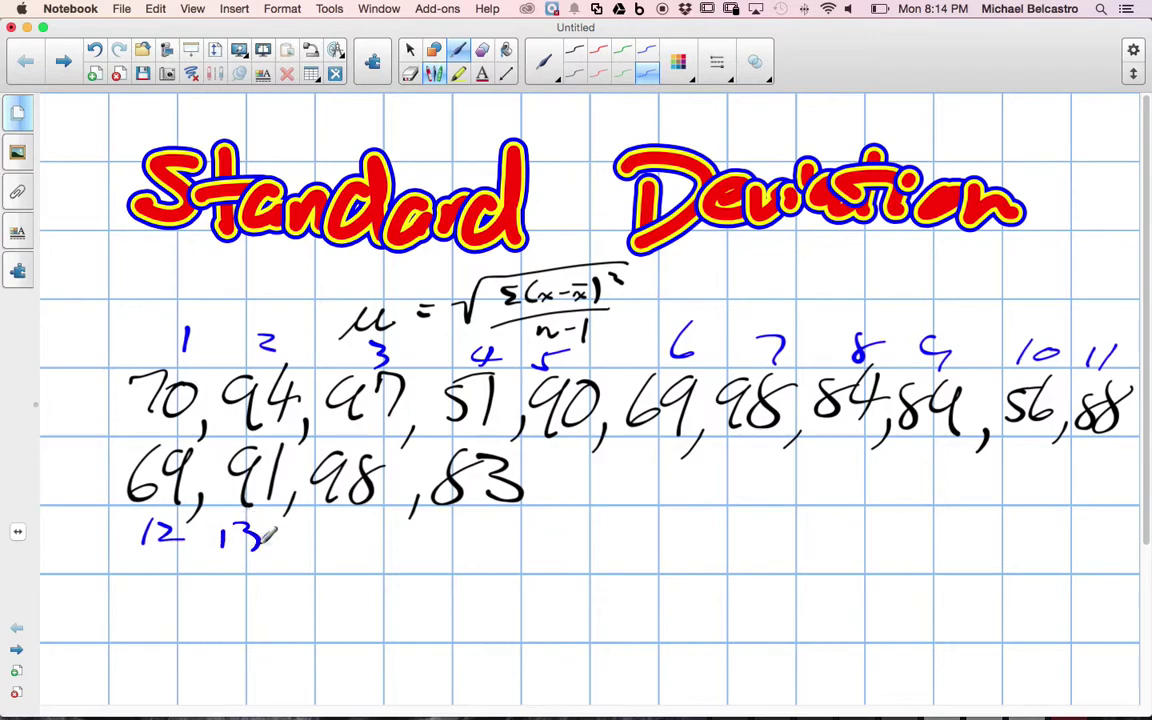
{"action": "mouse_move", "coordinate": [332, 527]}
{"action": "left_mouse_down"}
{"action": "mouse_move", "coordinate": [334, 549]}
{"action": "mouse_move", "coordinate": [378, 541]}
{"action": "left_mouse_up"}
{"action": "left_click_drag", "start_coordinate": [450, 530], "coordinate": [452, 551]}
{"action": "mouse_move", "coordinate": [466, 528]}
{"action": "left_mouse_down"}
{"action": "mouse_move", "coordinate": [462, 550]}
{"action": "mouse_move", "coordinate": [505, 524]}
{"action": "left_mouse_up"}
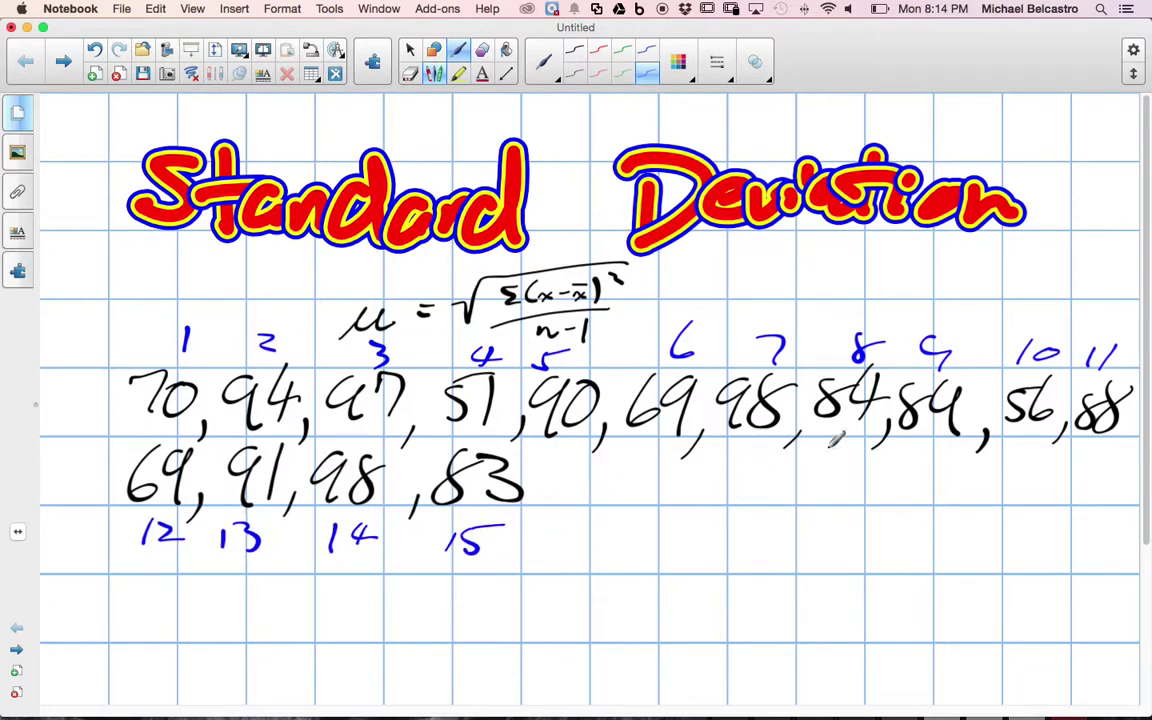
Write n=15 beneath the number list
{"action": "left_click_drag", "start_coordinate": [840, 548], "coordinate": [905, 545]}
{"action": "left_click_drag", "start_coordinate": [888, 557], "coordinate": [908, 553]}
{"action": "mouse_move", "coordinate": [925, 530]}
{"action": "left_mouse_down"}
{"action": "mouse_move", "coordinate": [924, 560]}
{"action": "mouse_move", "coordinate": [940, 560]}
{"action": "mouse_move", "coordinate": [1002, 516]}
{"action": "left_mouse_up"}
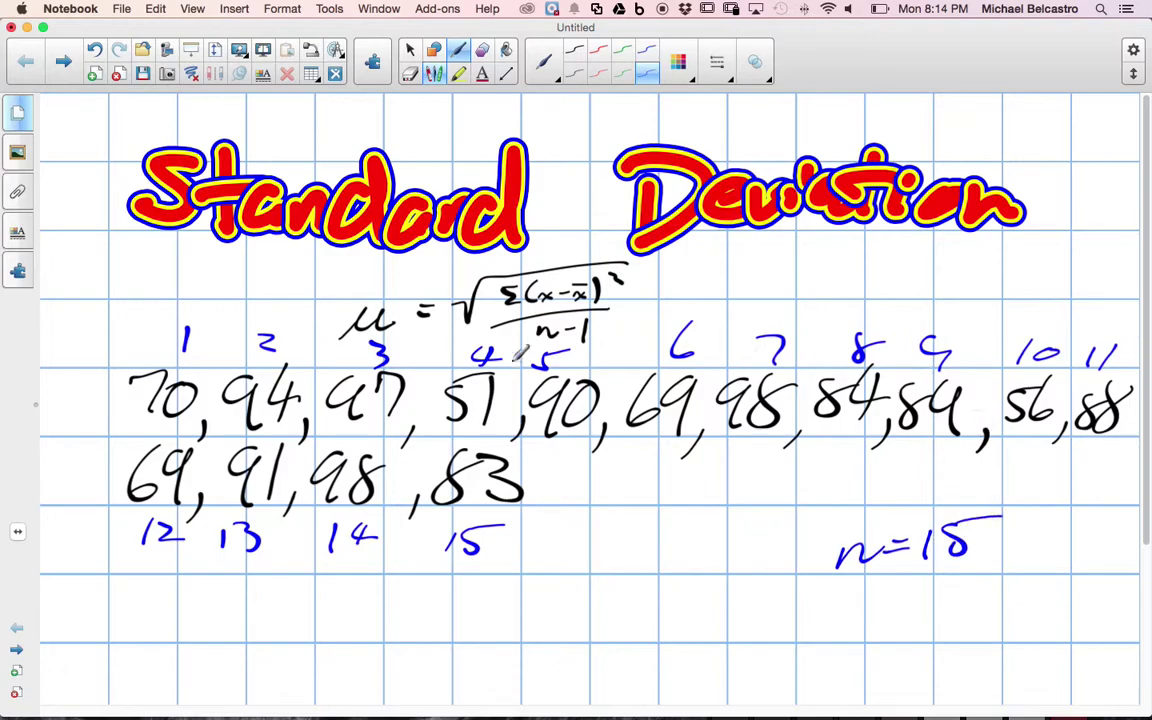
{"action": "mouse_move", "coordinate": [1014, 703]}
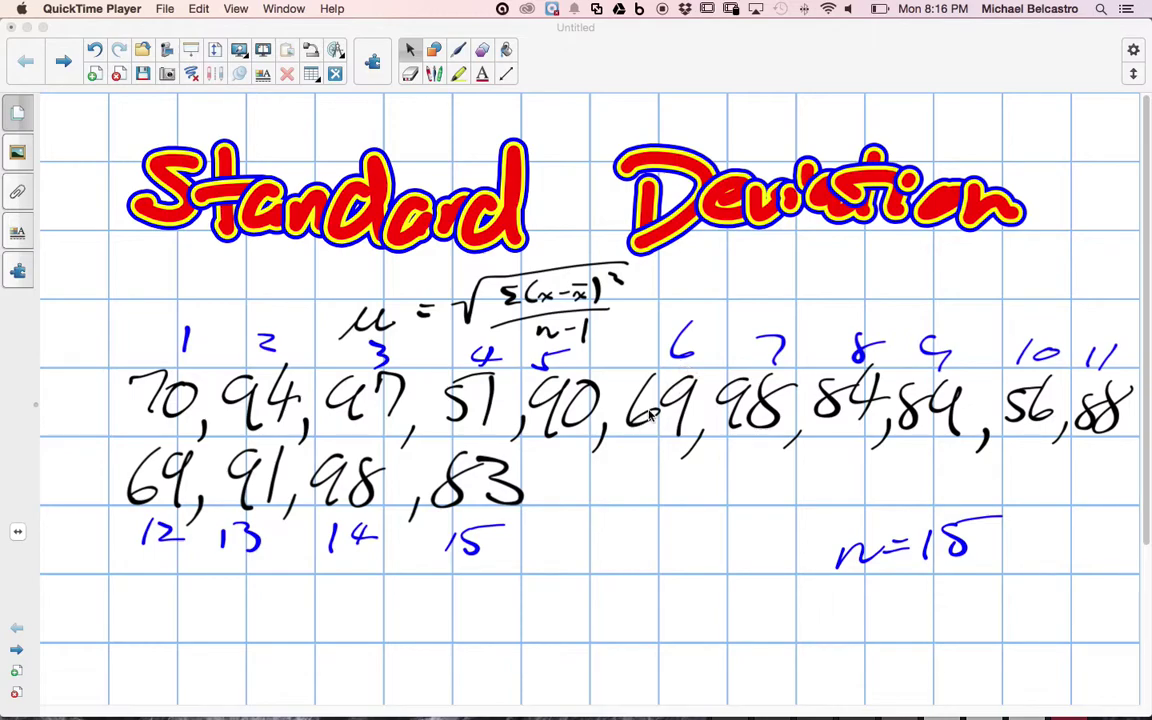
In the Excel data sheet, enter the header x in cell A1
{"action": "key", "text": "ctrl+Right"}
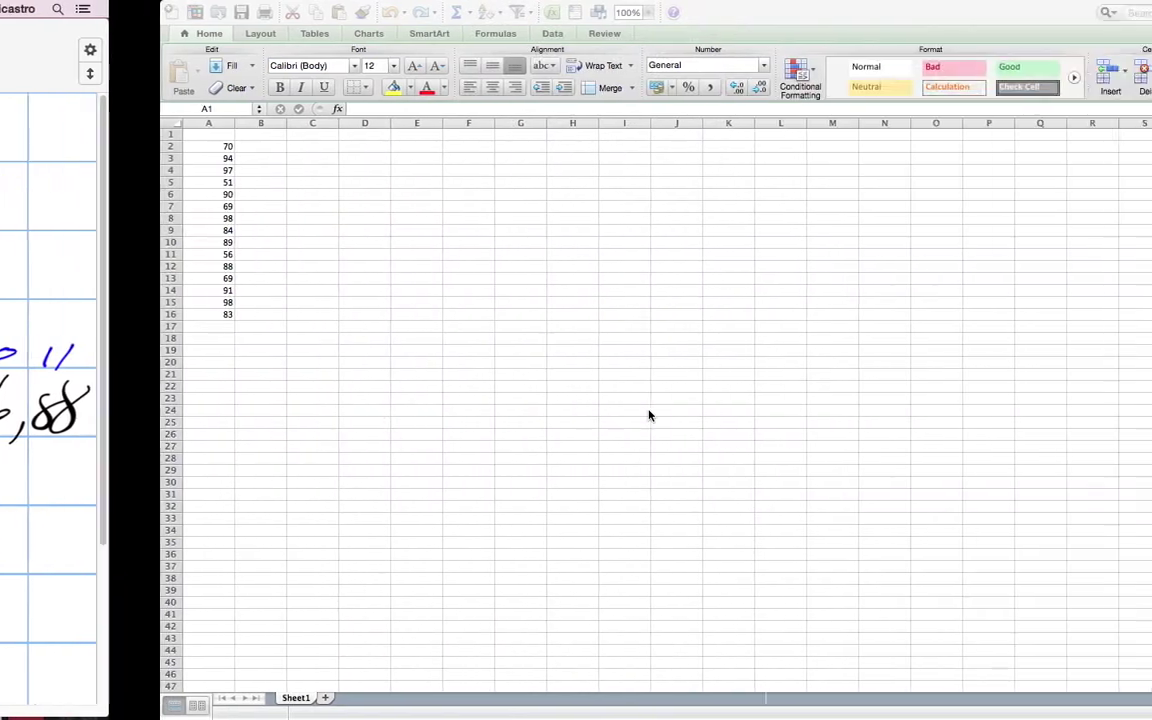
{"action": "left_click", "coordinate": [67, 148]}
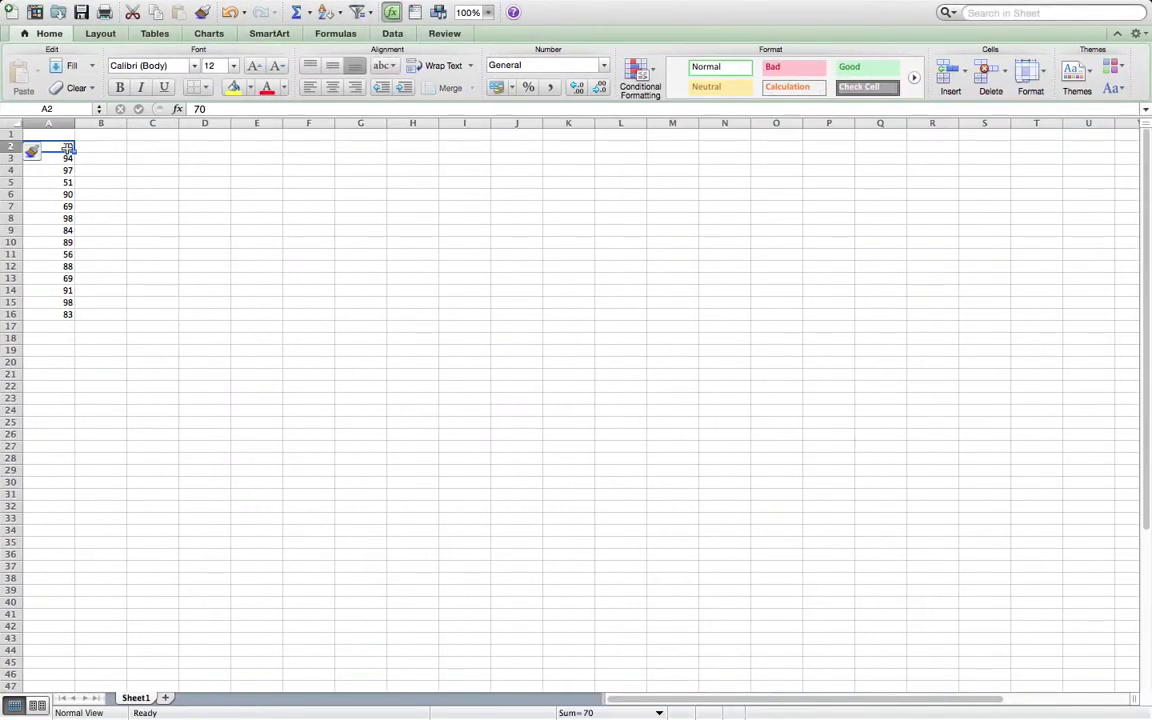
{"action": "key", "text": "Up"}
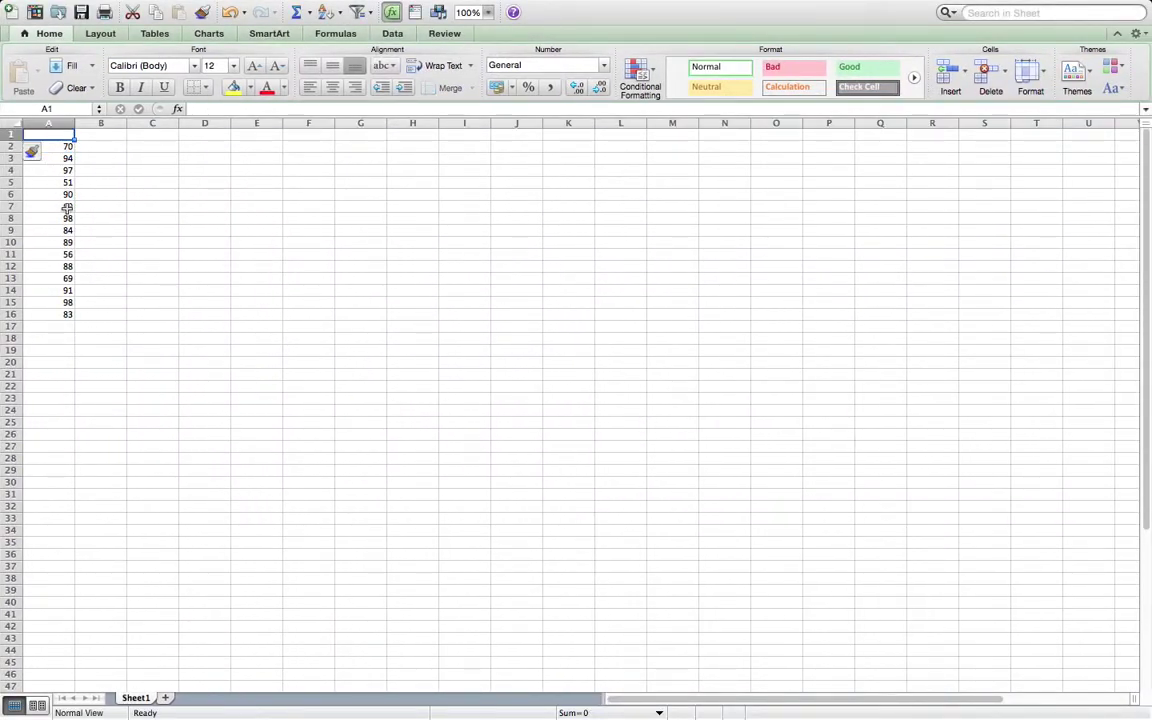
{"action": "type", "text": "x"}
{"action": "key", "text": "Tab"}
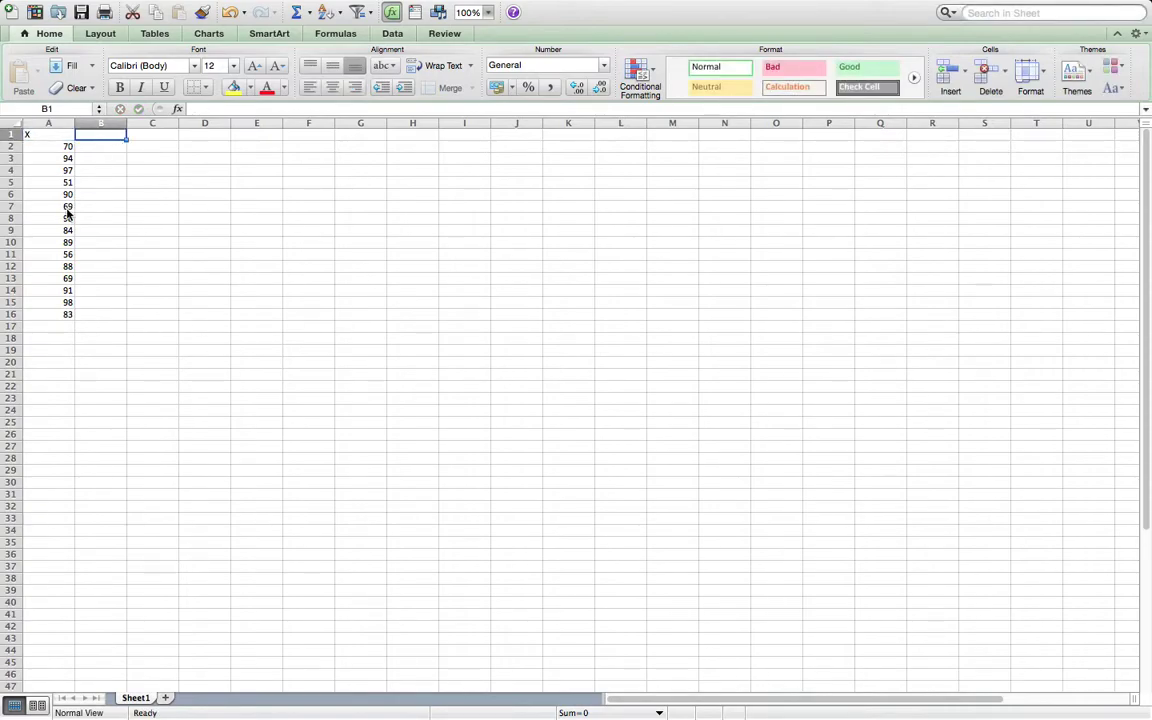
Enter =AVERAGE(A2:A16) in A17 to get 81.8, then return to Notebook
{"action": "key", "text": "Down"}
{"action": "key", "text": "Down"}
{"action": "key", "text": "Down"}
{"action": "key", "text": "Down"}
{"action": "key", "text": "Down"}
{"action": "key", "text": "Down"}
{"action": "key", "text": "Down"}
{"action": "key", "text": "Down"}
{"action": "key", "text": "Down"}
{"action": "key", "text": "Down"}
{"action": "key", "text": "Down"}
{"action": "key", "text": "Down"}
{"action": "key", "text": "Down"}
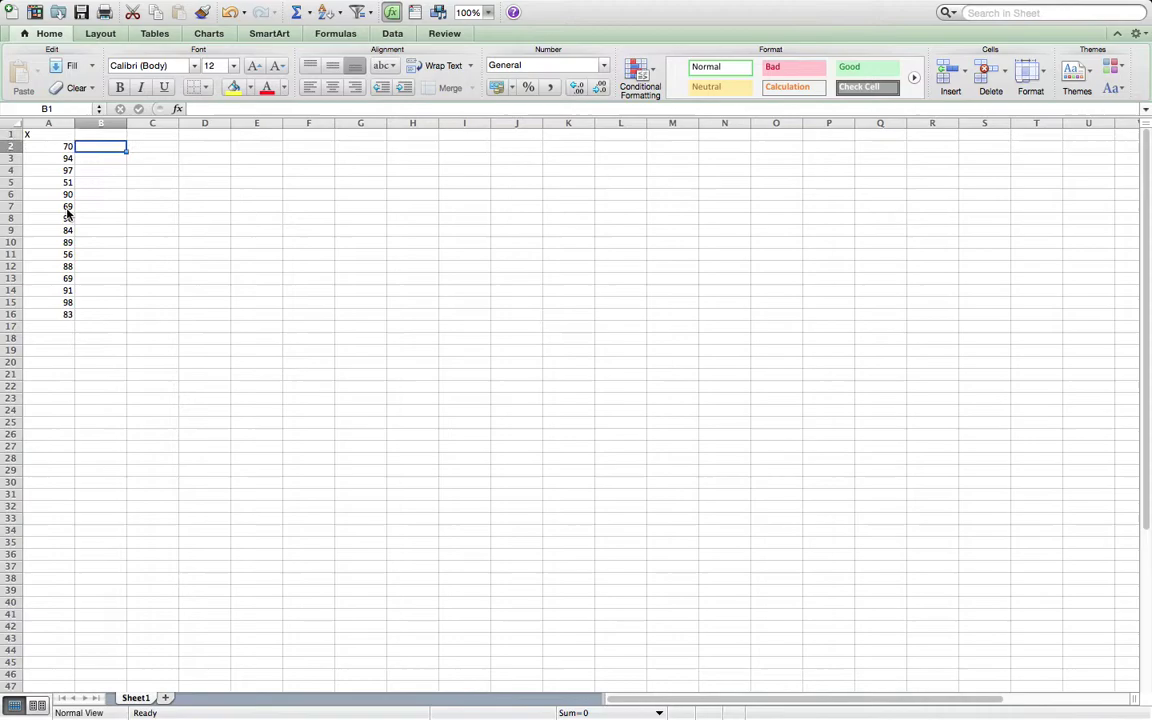
{"action": "key", "text": "Left"}
{"action": "key", "text": "Down"}
{"action": "key", "text": "Down"}
{"action": "key", "text": "Down"}
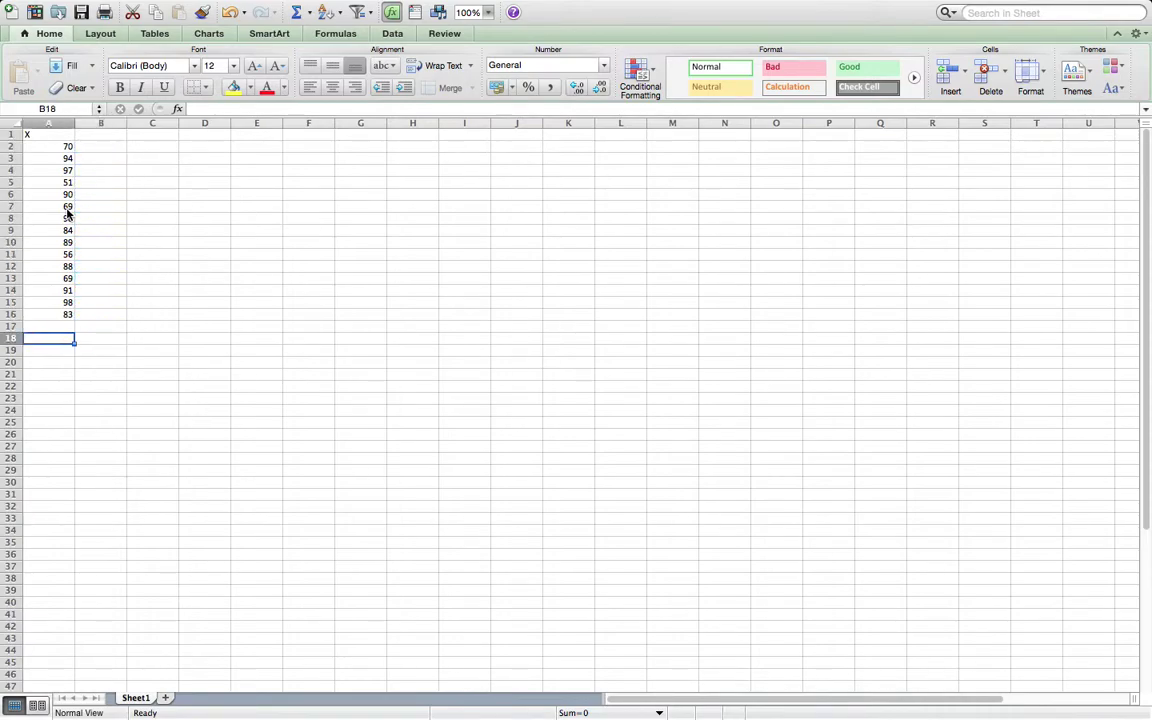
{"action": "type", "text": "="}
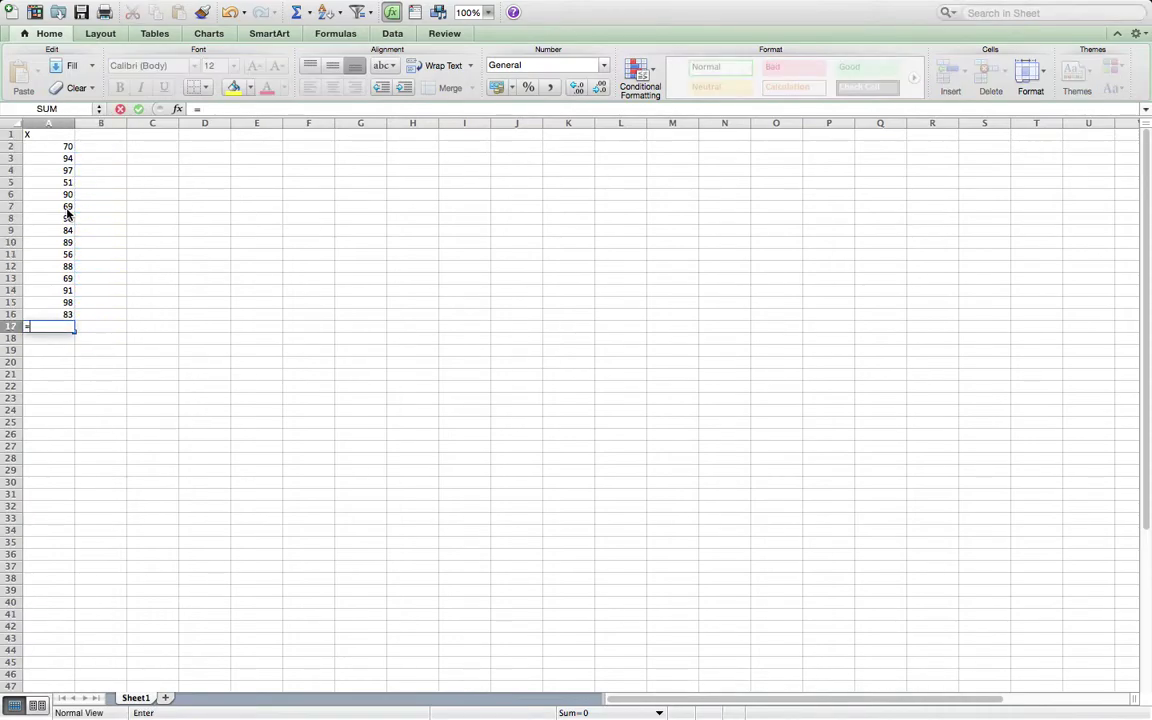
{"action": "type", "text": "av"}
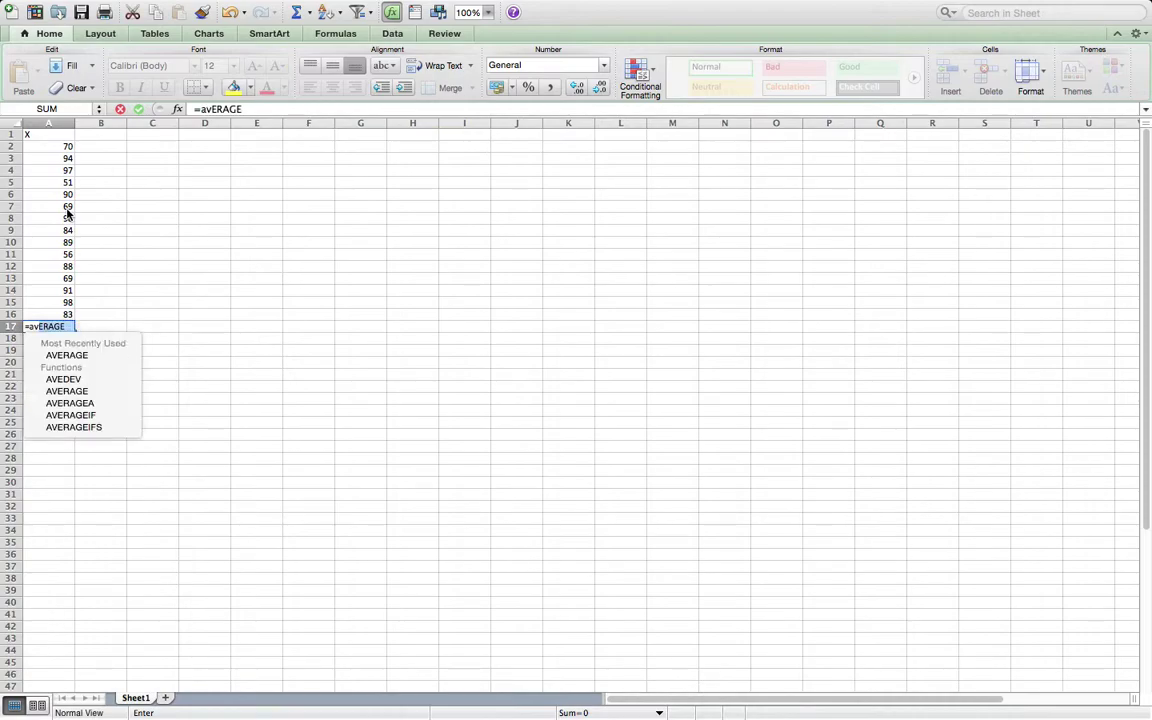
{"action": "key", "text": "Down"}
{"action": "key", "text": "Tab"}
{"action": "left_click_drag", "start_coordinate": [55, 147], "coordinate": [42, 315]}
{"action": "key", "text": "Return"}
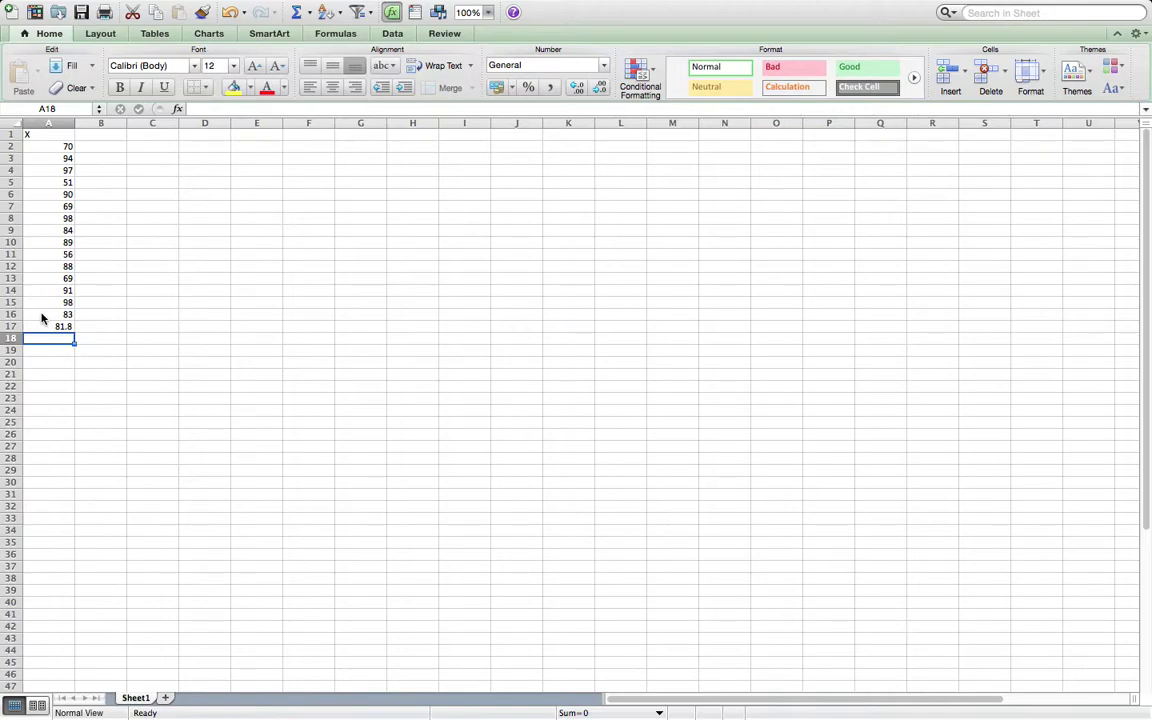
{"action": "key", "text": "ctrl+Left"}
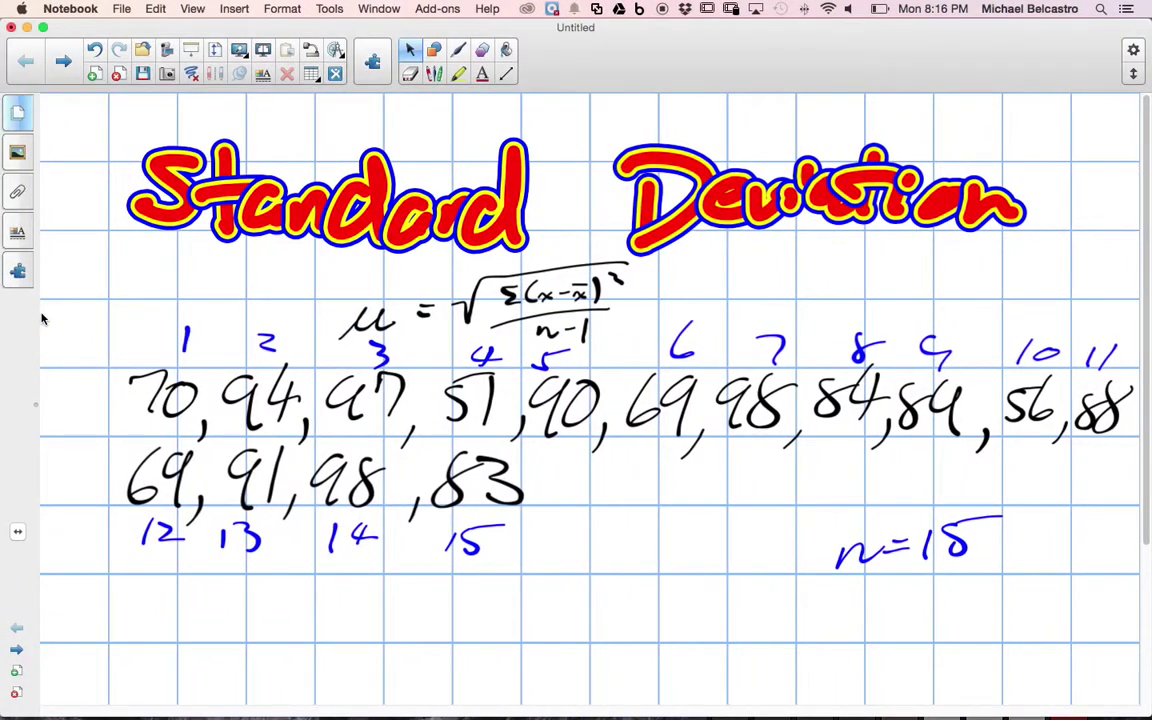
Write x̄ = 81.8 in red below n=15
{"action": "left_click", "coordinate": [458, 50]}
{"action": "left_click", "coordinate": [597, 74]}
{"action": "mouse_move", "coordinate": [832, 603]}
{"action": "left_mouse_down"}
{"action": "mouse_move", "coordinate": [846, 612]}
{"action": "mouse_move", "coordinate": [832, 630]}
{"action": "mouse_move", "coordinate": [868, 593]}
{"action": "mouse_move", "coordinate": [916, 601]}
{"action": "left_mouse_up"}
{"action": "mouse_move", "coordinate": [898, 613]}
{"action": "left_mouse_down"}
{"action": "mouse_move", "coordinate": [962, 624]}
{"action": "mouse_move", "coordinate": [1000, 598]}
{"action": "left_mouse_up"}
{"action": "left_click", "coordinate": [972, 620]}
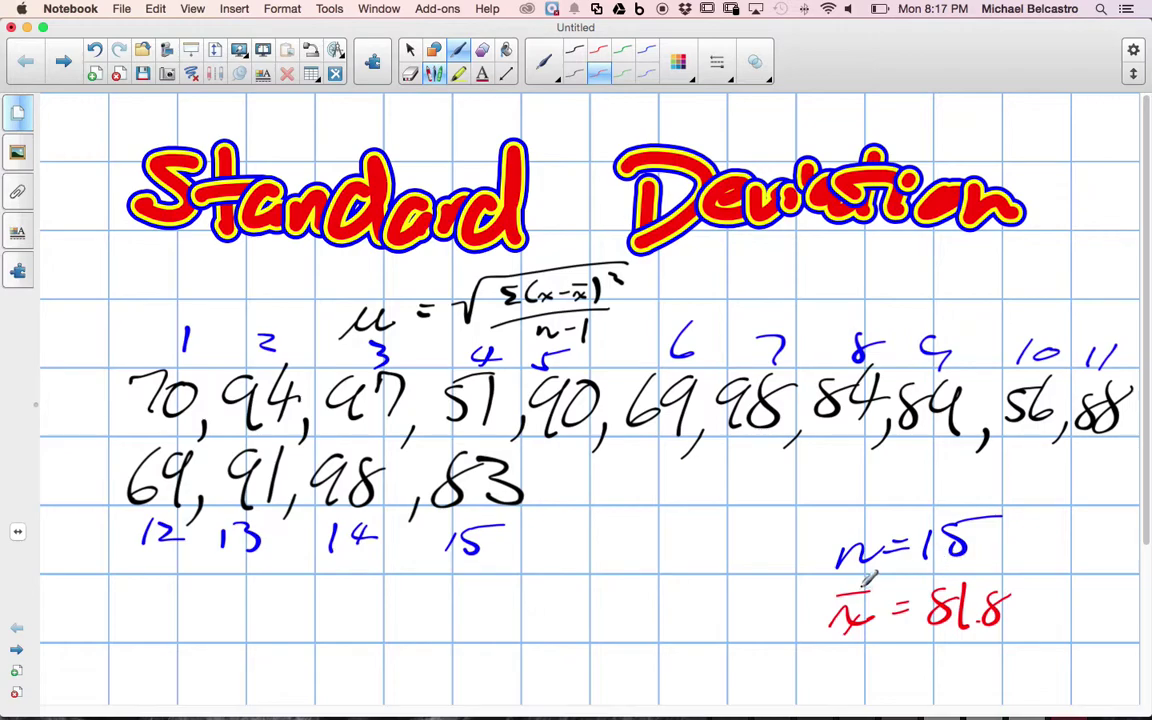
In black, handwrite 70 below the data with a dotted column and a check mark beneath it
{"action": "scroll", "coordinate": [868, 578], "scroll_direction": "down", "scroll_amount": 5}
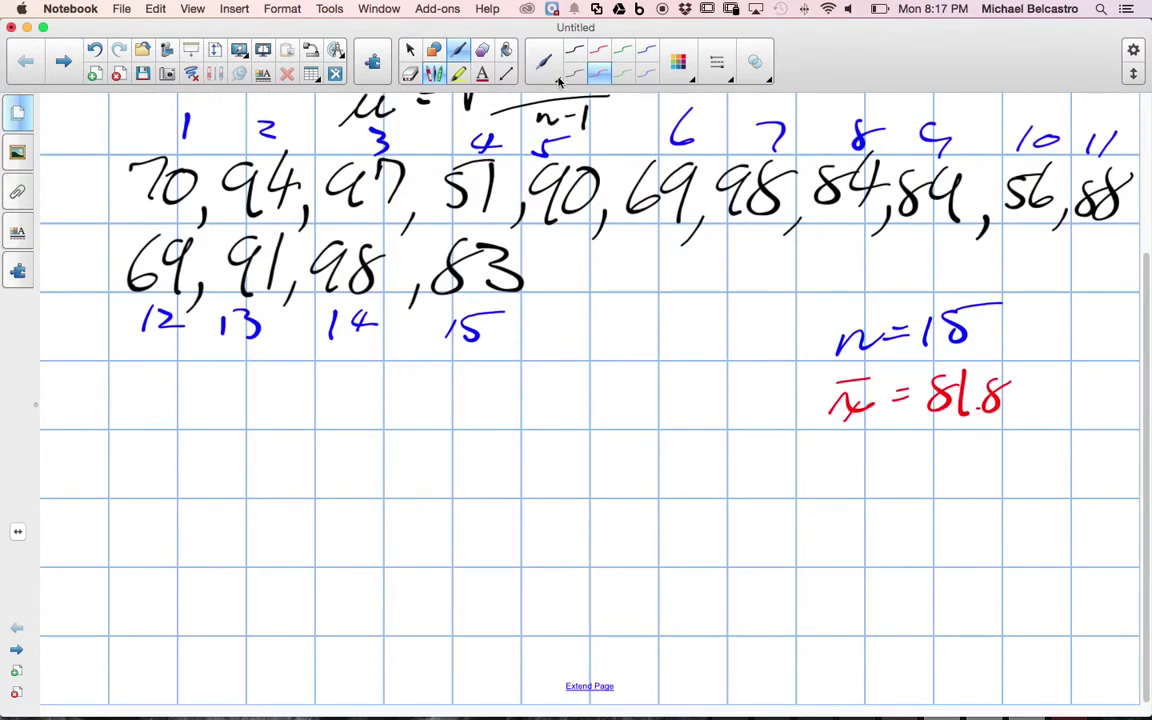
{"action": "left_click", "coordinate": [575, 74]}
{"action": "left_click_drag", "start_coordinate": [110, 434], "coordinate": [121, 475]}
{"action": "left_click_drag", "start_coordinate": [155, 438], "coordinate": [150, 437]}
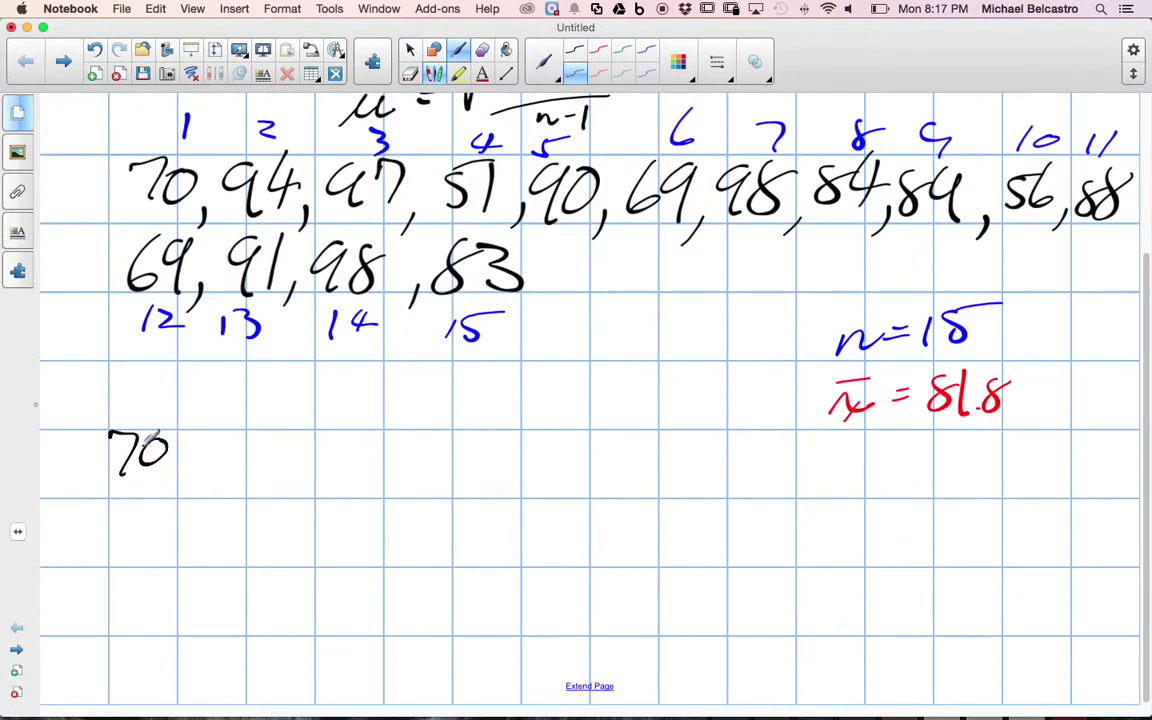
{"action": "left_click", "coordinate": [144, 510]}
{"action": "left_click", "coordinate": [146, 538]}
{"action": "left_click", "coordinate": [148, 577]}
{"action": "left_click_drag", "start_coordinate": [127, 613], "coordinate": [178, 591]}
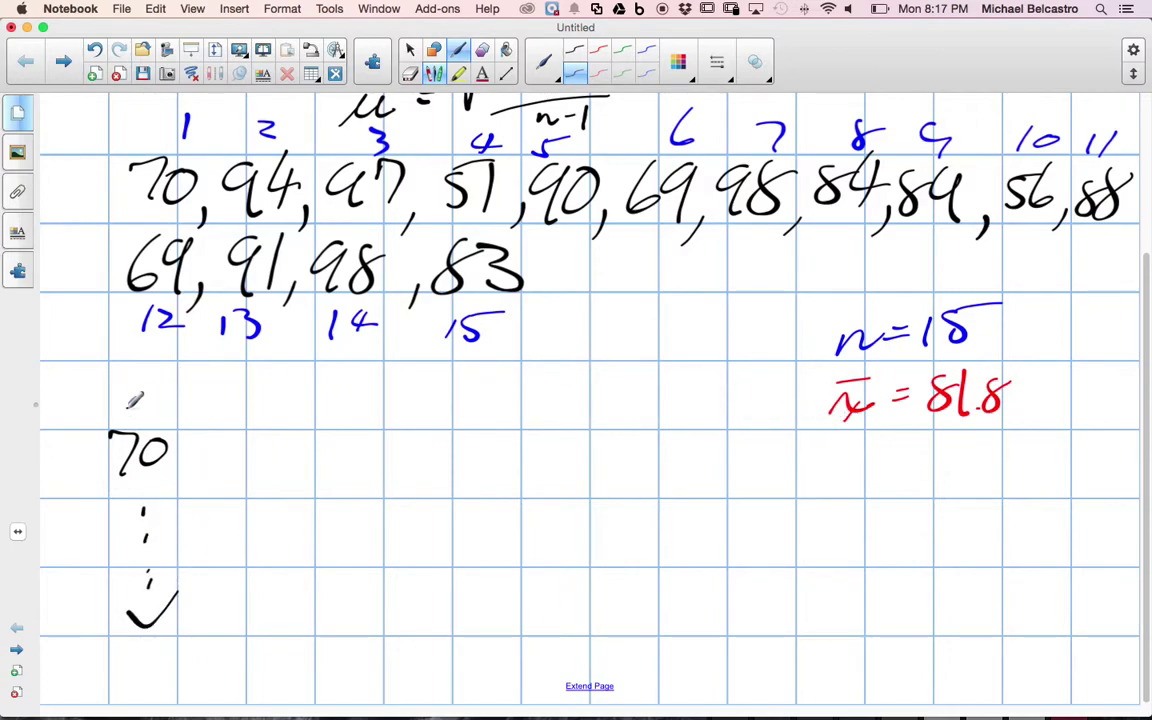
Head the column with an underlined x and write the (x − x̄) heading beside it
{"action": "left_click_drag", "start_coordinate": [123, 376], "coordinate": [146, 404]}
{"action": "mouse_move", "coordinate": [146, 377]}
{"action": "left_mouse_down"}
{"action": "mouse_move", "coordinate": [123, 404]}
{"action": "mouse_move", "coordinate": [175, 406]}
{"action": "left_mouse_up"}
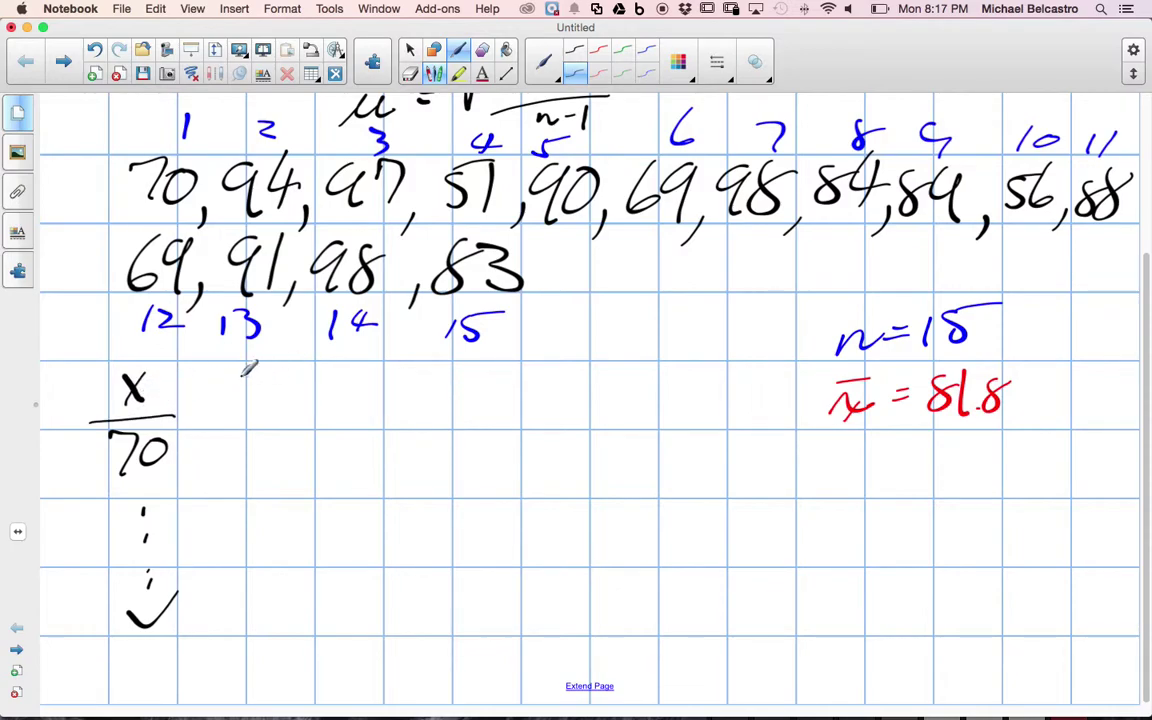
{"action": "mouse_move", "coordinate": [241, 372]}
{"action": "left_mouse_down"}
{"action": "mouse_move", "coordinate": [231, 401]}
{"action": "mouse_move", "coordinate": [312, 385]}
{"action": "mouse_move", "coordinate": [336, 396]}
{"action": "mouse_move", "coordinate": [320, 397]}
{"action": "left_mouse_up"}
{"action": "mouse_move", "coordinate": [316, 369]}
{"action": "left_mouse_down"}
{"action": "mouse_move", "coordinate": [334, 368]}
{"action": "mouse_move", "coordinate": [350, 404]}
{"action": "left_mouse_up"}
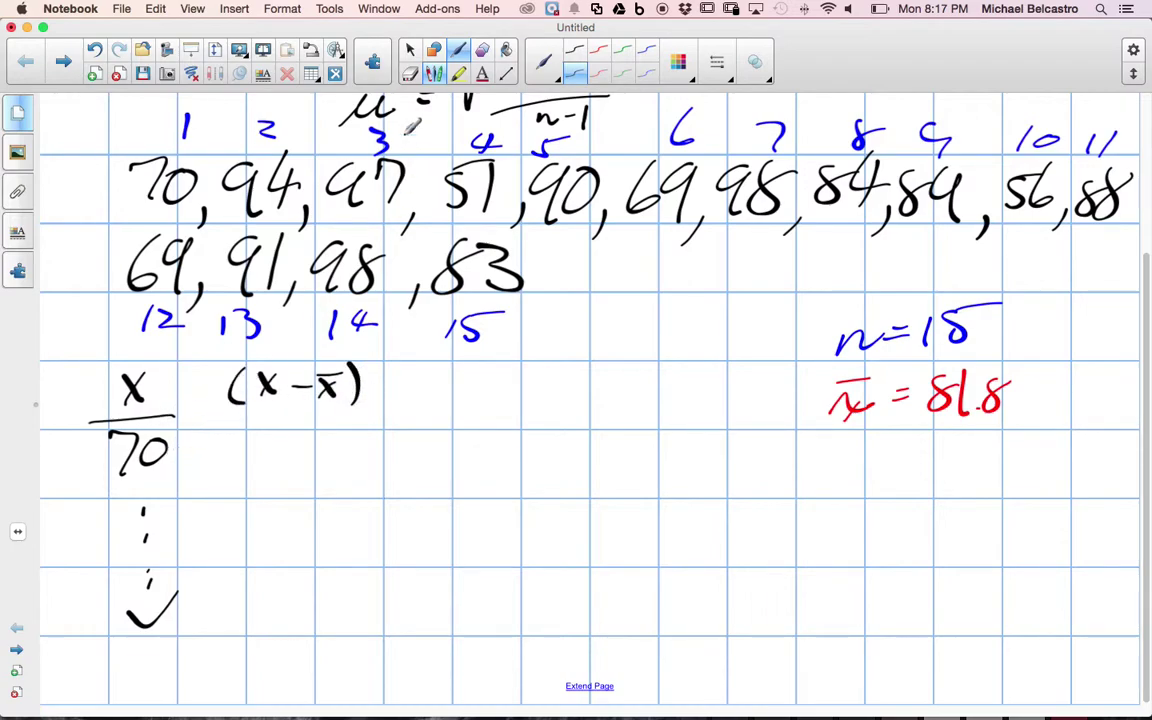
{"action": "left_click", "coordinate": [410, 50]}
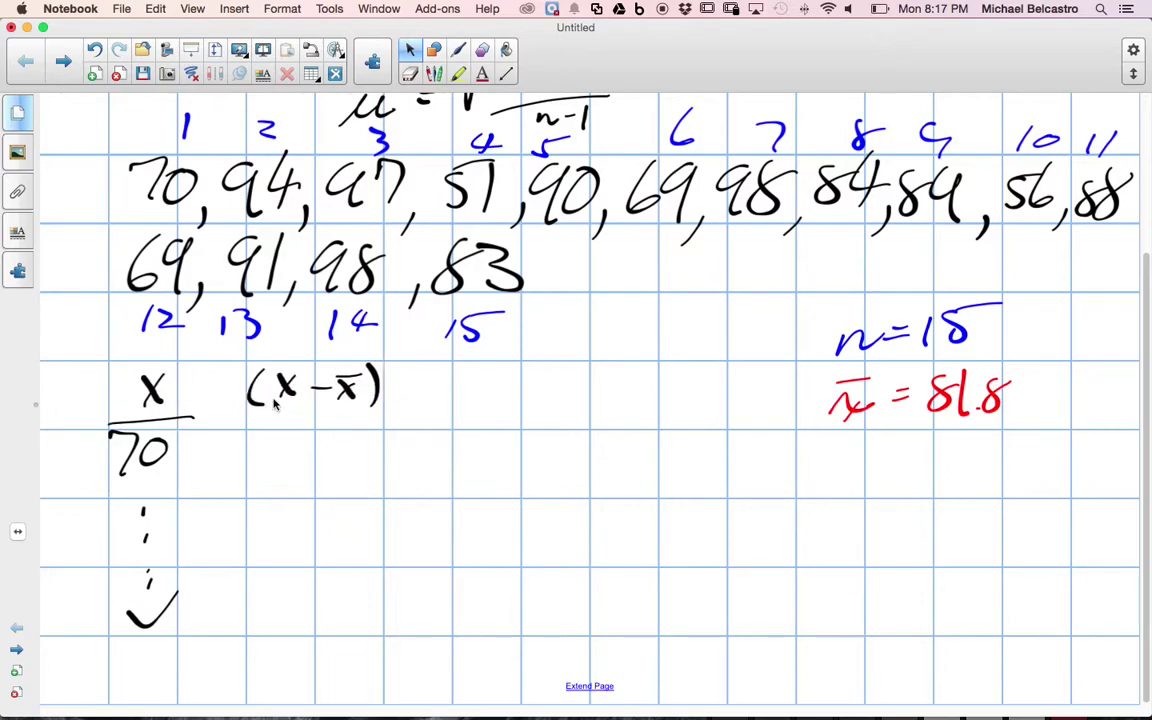
{"action": "left_click", "coordinate": [458, 50]}
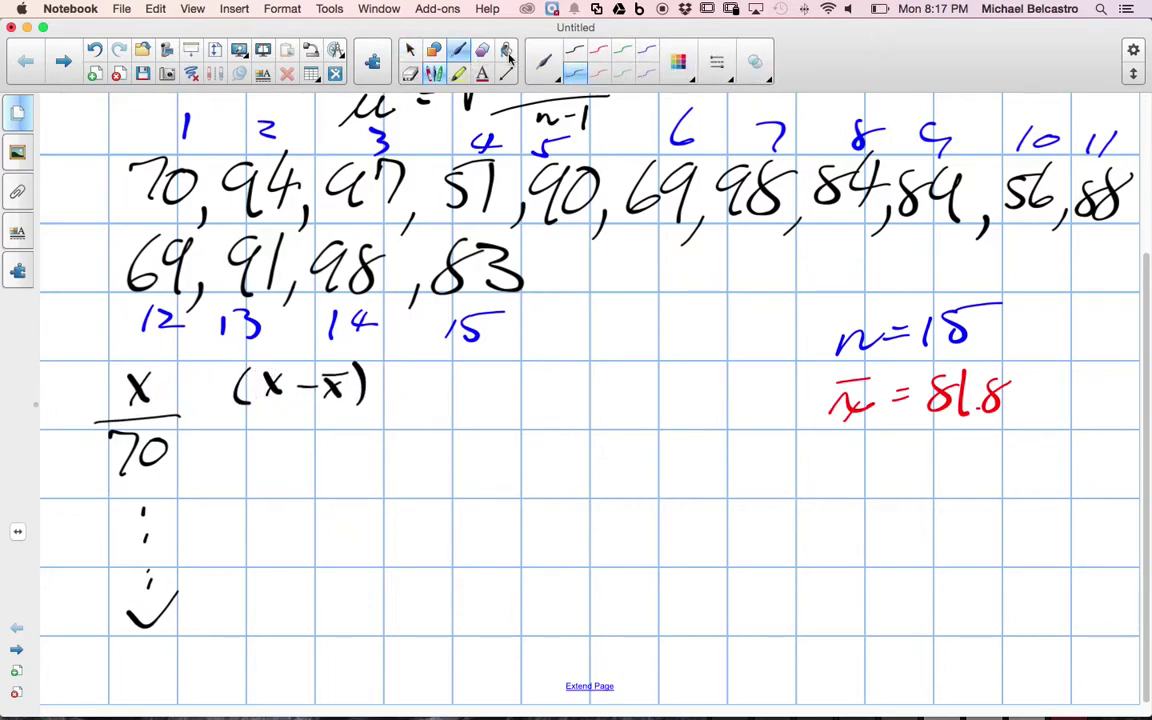
In red, write −81.8 = after 70 with a blank result, underlining the (x − x̄) heading
{"action": "left_click", "coordinate": [599, 75]}
{"action": "left_click_drag", "start_coordinate": [199, 450], "coordinate": [260, 453]}
{"action": "left_click_drag", "start_coordinate": [249, 460], "coordinate": [378, 419]}
{"action": "left_click_drag", "start_coordinate": [285, 473], "coordinate": [302, 472]}
{"action": "left_click_drag", "start_coordinate": [318, 470], "coordinate": [329, 469]}
{"action": "left_click", "coordinate": [351, 468]}
{"action": "left_click", "coordinate": [367, 468]}
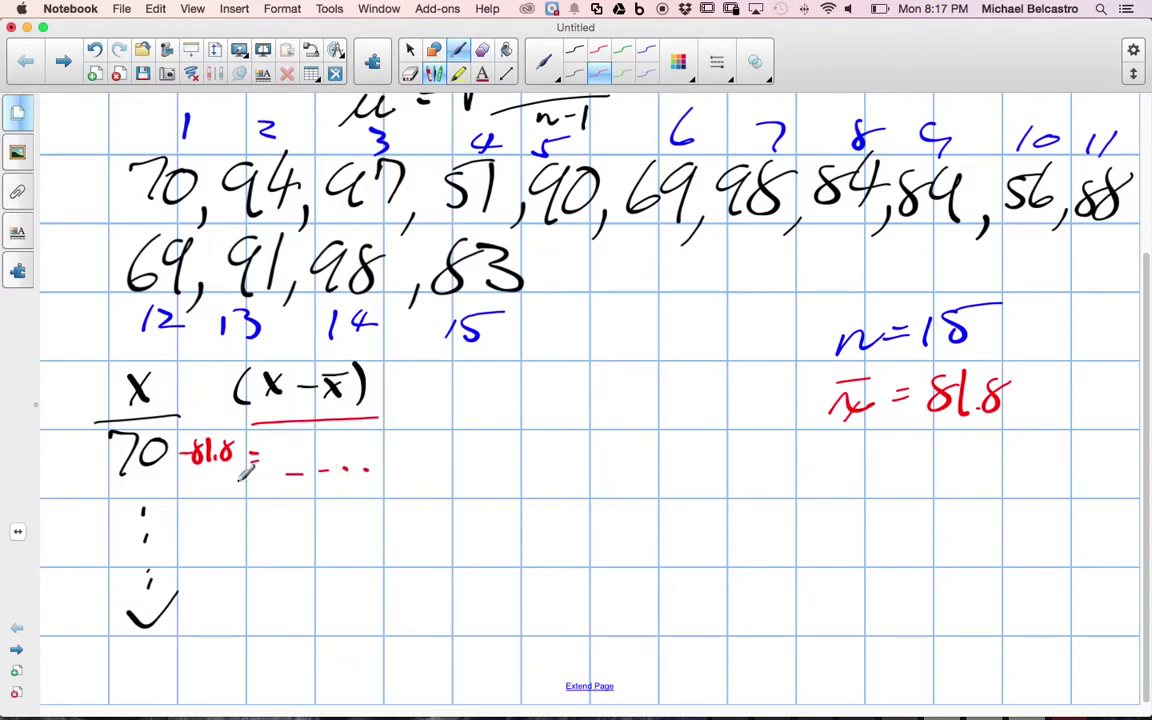
Write 94 − 81.8 = followed by a blank on the second row
{"action": "mouse_move", "coordinate": [130, 493]}
{"action": "left_mouse_down"}
{"action": "mouse_move", "coordinate": [120, 514]}
{"action": "mouse_move", "coordinate": [174, 505]}
{"action": "left_mouse_up"}
{"action": "left_click_drag", "start_coordinate": [190, 492], "coordinate": [195, 509]}
{"action": "mouse_move", "coordinate": [209, 490]}
{"action": "left_mouse_down"}
{"action": "mouse_move", "coordinate": [207, 509]}
{"action": "mouse_move", "coordinate": [256, 503]}
{"action": "left_mouse_up"}
{"action": "left_click", "coordinate": [215, 508]}
{"action": "left_click_drag", "start_coordinate": [245, 510], "coordinate": [298, 513]}
{"action": "left_click_drag", "start_coordinate": [308, 512], "coordinate": [316, 512]}
{"action": "left_click_drag", "start_coordinate": [324, 512], "coordinate": [350, 511]}
{"action": "left_click_drag", "start_coordinate": [364, 510], "coordinate": [374, 510]}
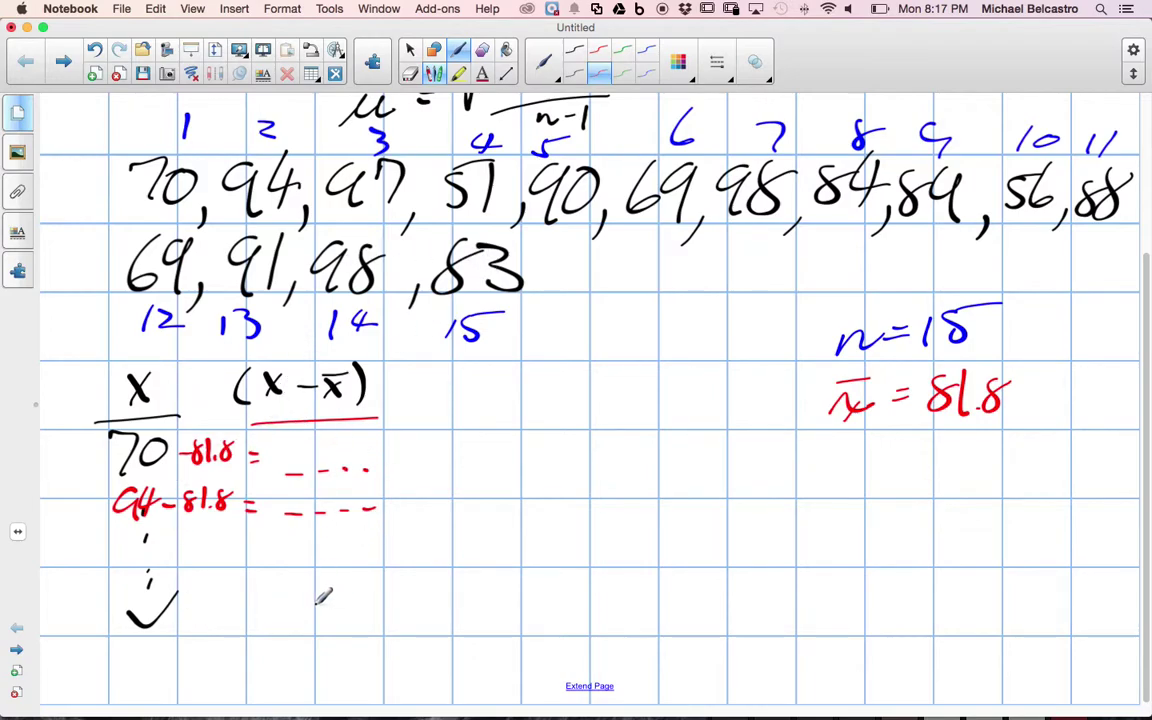
In Excel, enter the header X-x in cell B1
{"action": "key", "text": "ctrl+Right"}
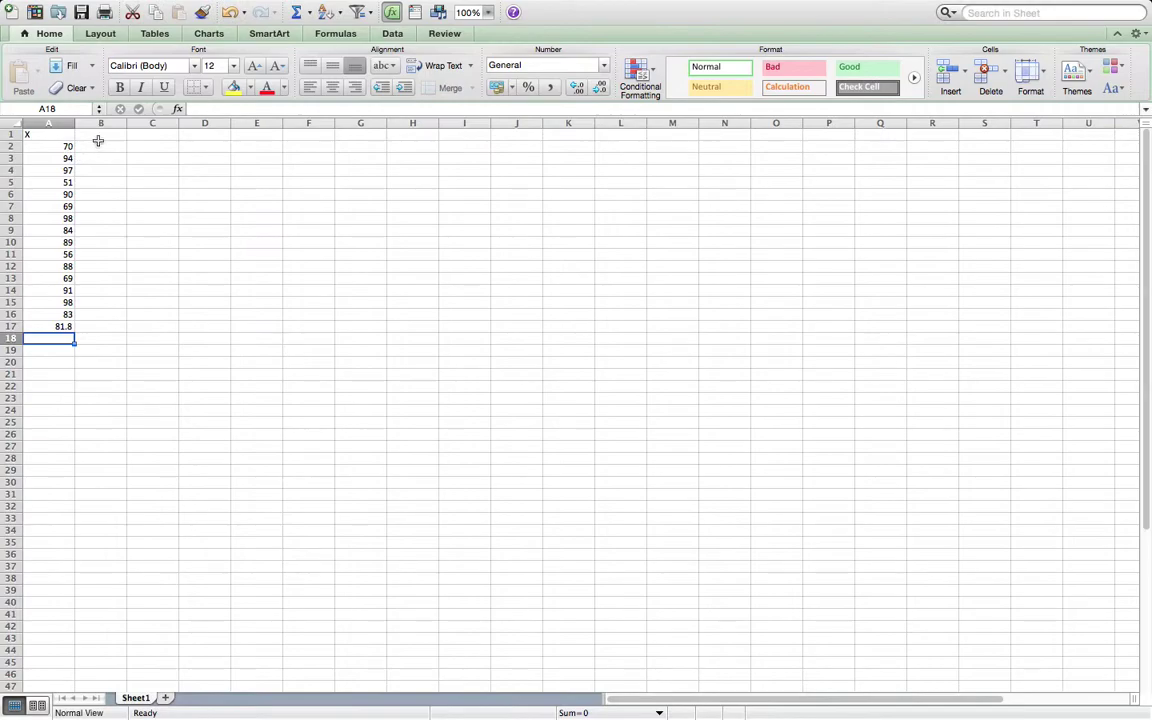
{"action": "left_click", "coordinate": [99, 139]}
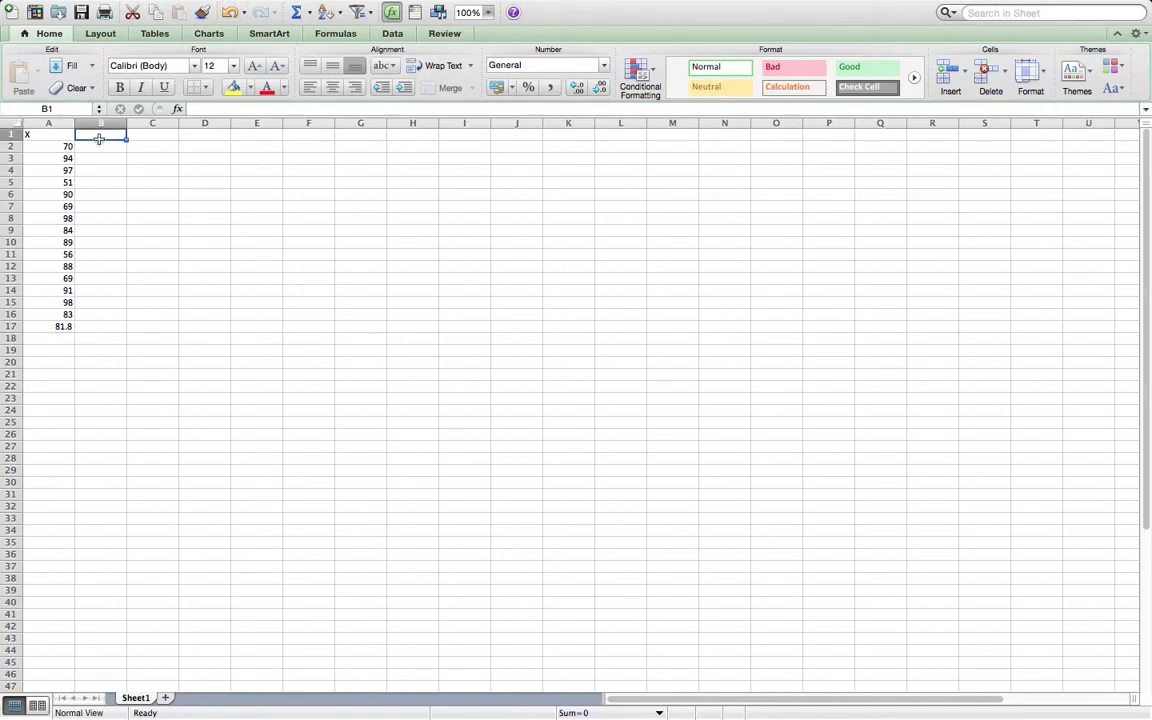
{"action": "type", "text": "X"}
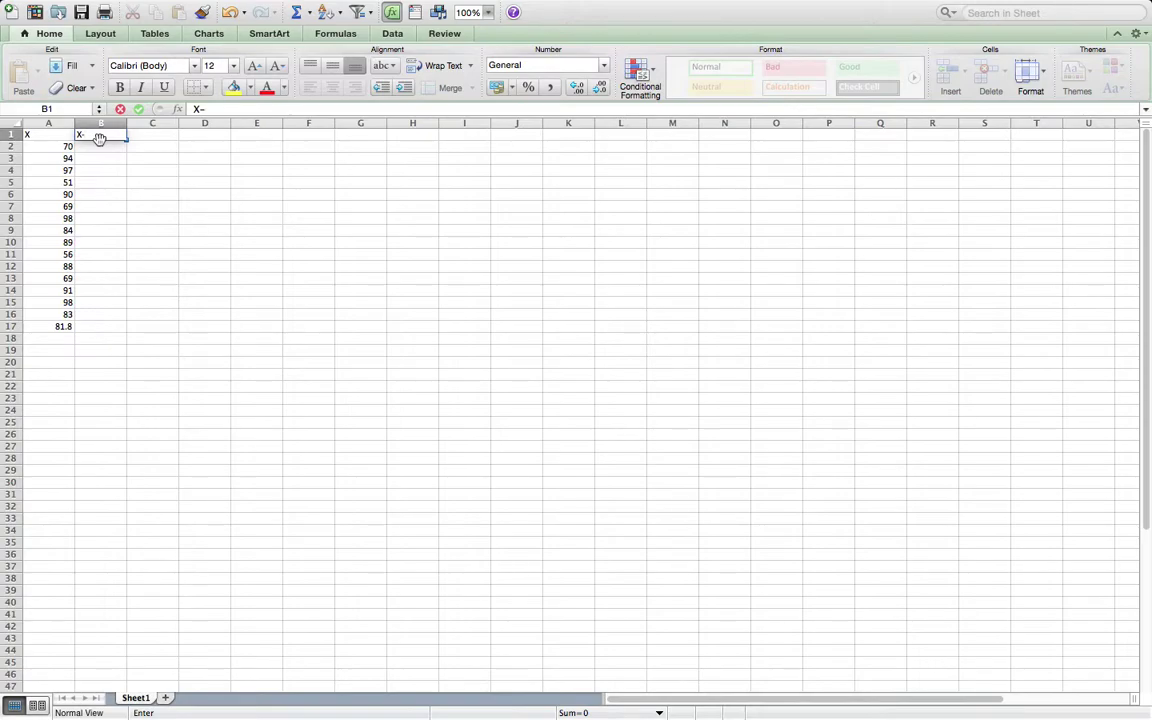
{"action": "type", "text": "-x"}
{"action": "key", "text": "Return"}
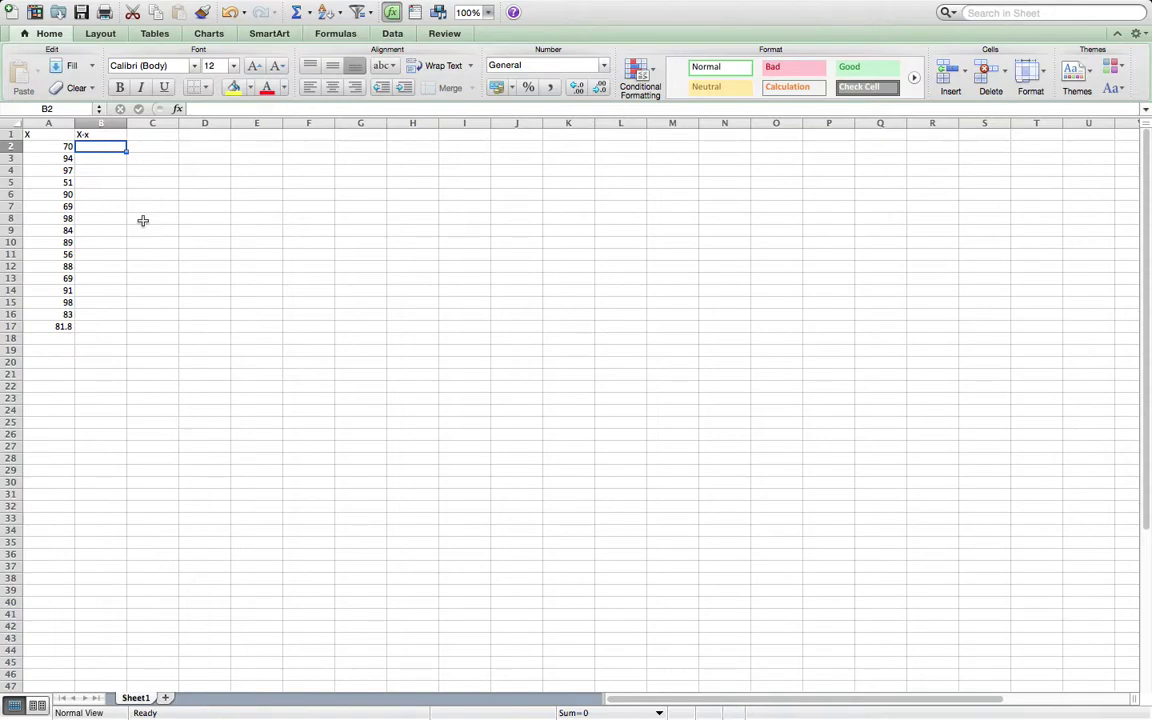
Enter =A2-81.8 in B2 and copy it down through B3:B16
{"action": "type", "text": "="}
{"action": "key", "text": "Left"}
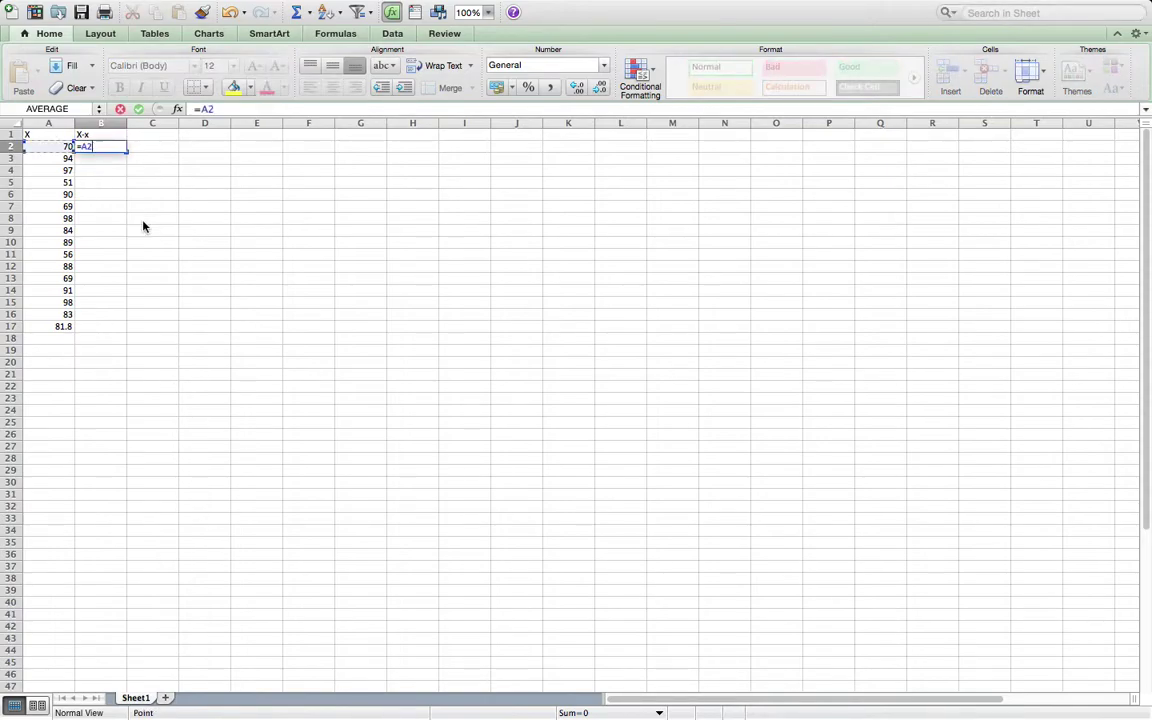
{"action": "type", "text": "-81.8"}
{"action": "key", "text": "Return"}
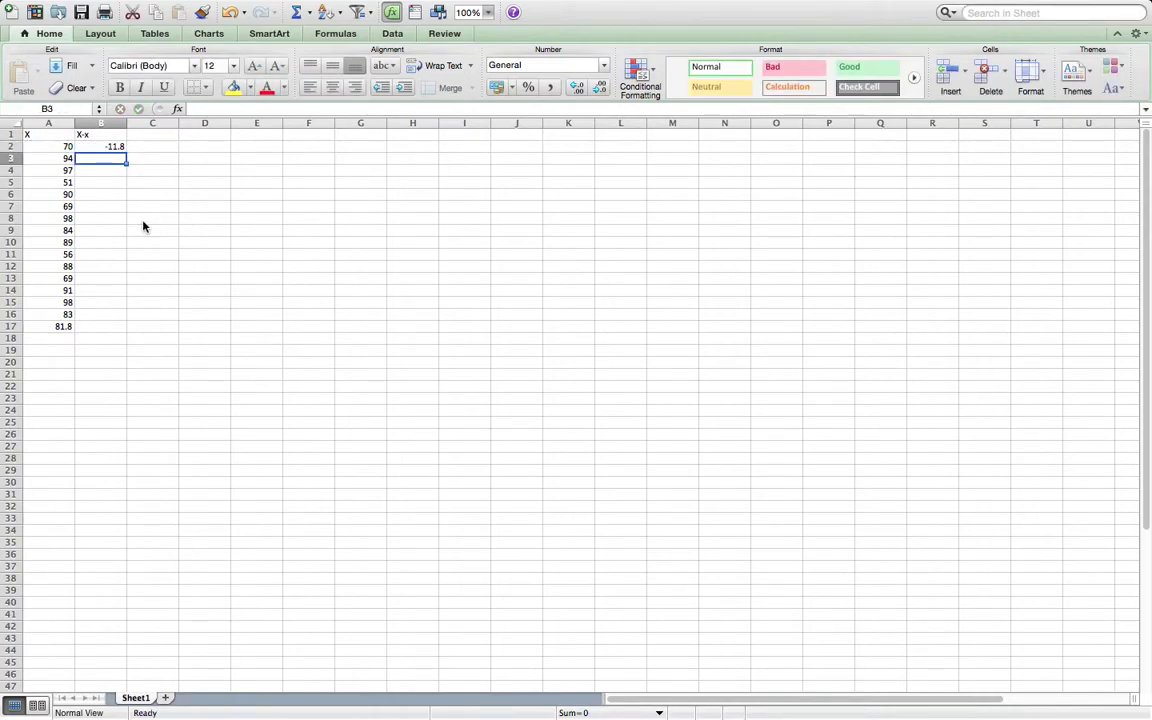
{"action": "key", "text": "Up"}
{"action": "key", "text": "super+c"}
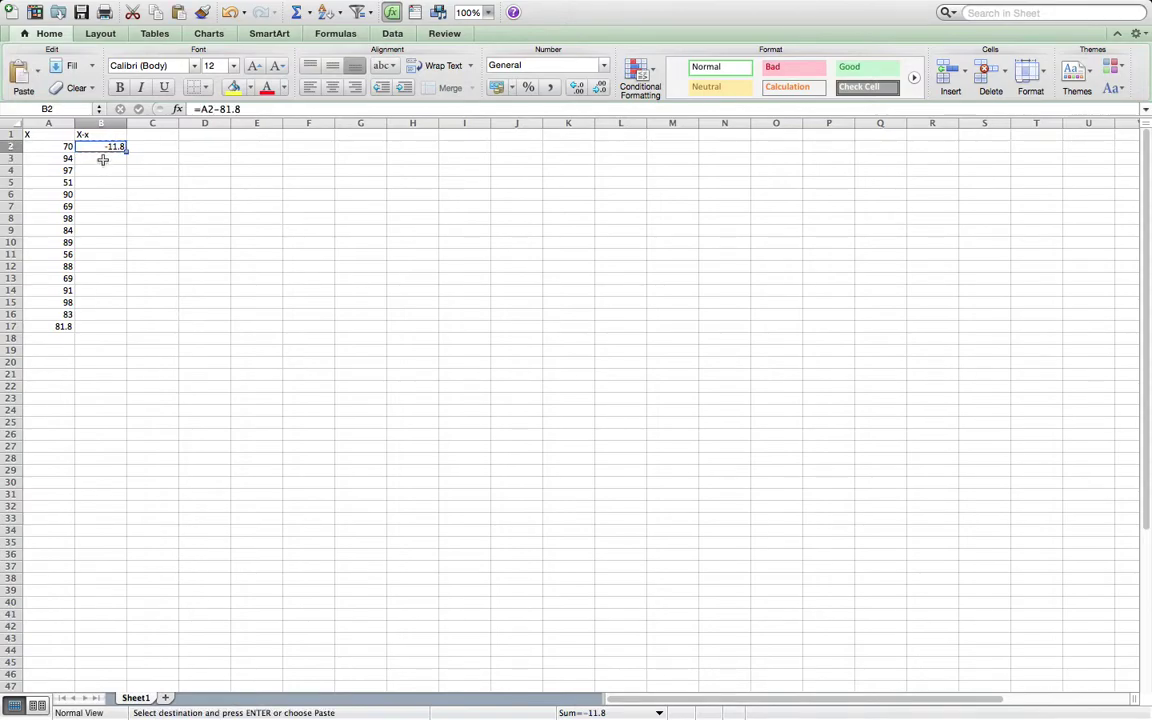
{"action": "left_click_drag", "start_coordinate": [102, 160], "coordinate": [94, 316]}
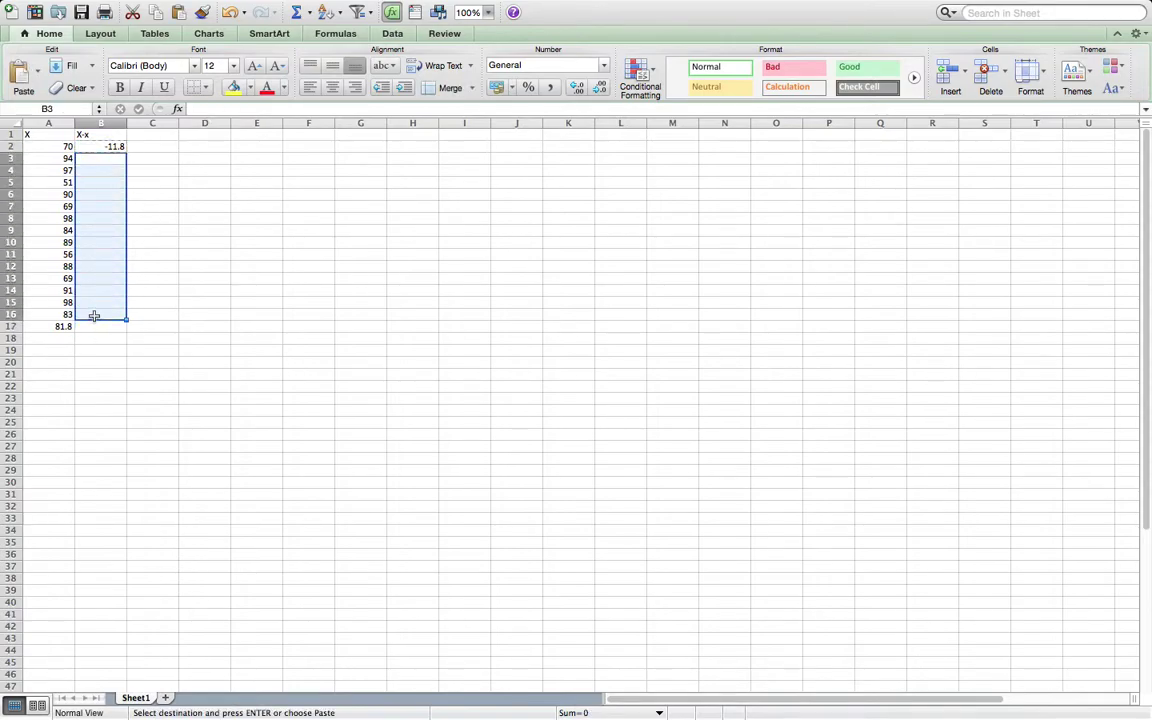
{"action": "key", "text": "super+v"}
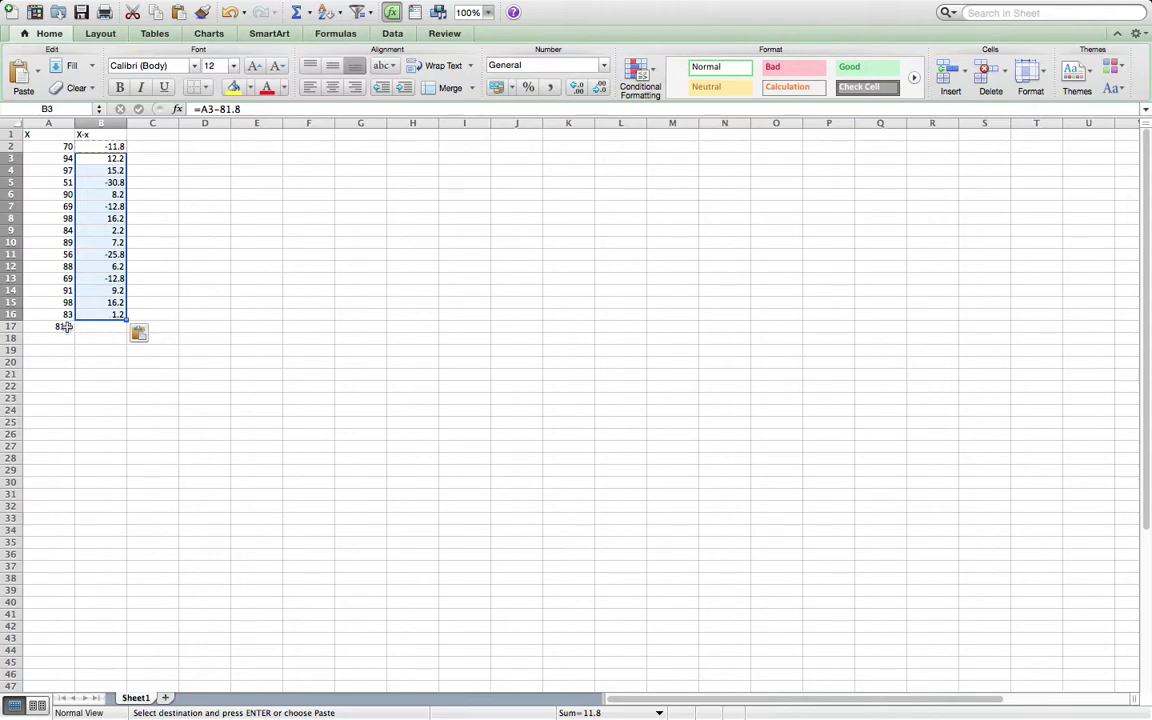
Move the 81.8 average from A17 to A18 and switch back to Notebook
{"action": "left_click", "coordinate": [66, 327]}
{"action": "left_click_drag", "start_coordinate": [66, 331], "coordinate": [66, 340]}
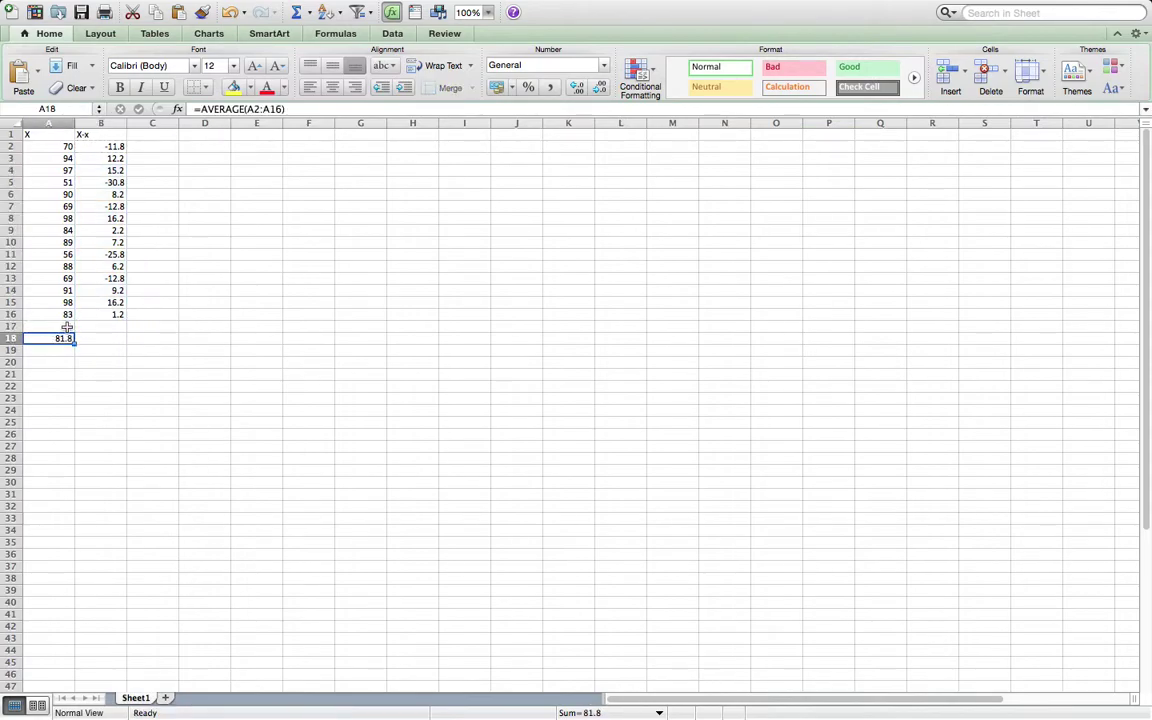
{"action": "key", "text": "super+Tab"}
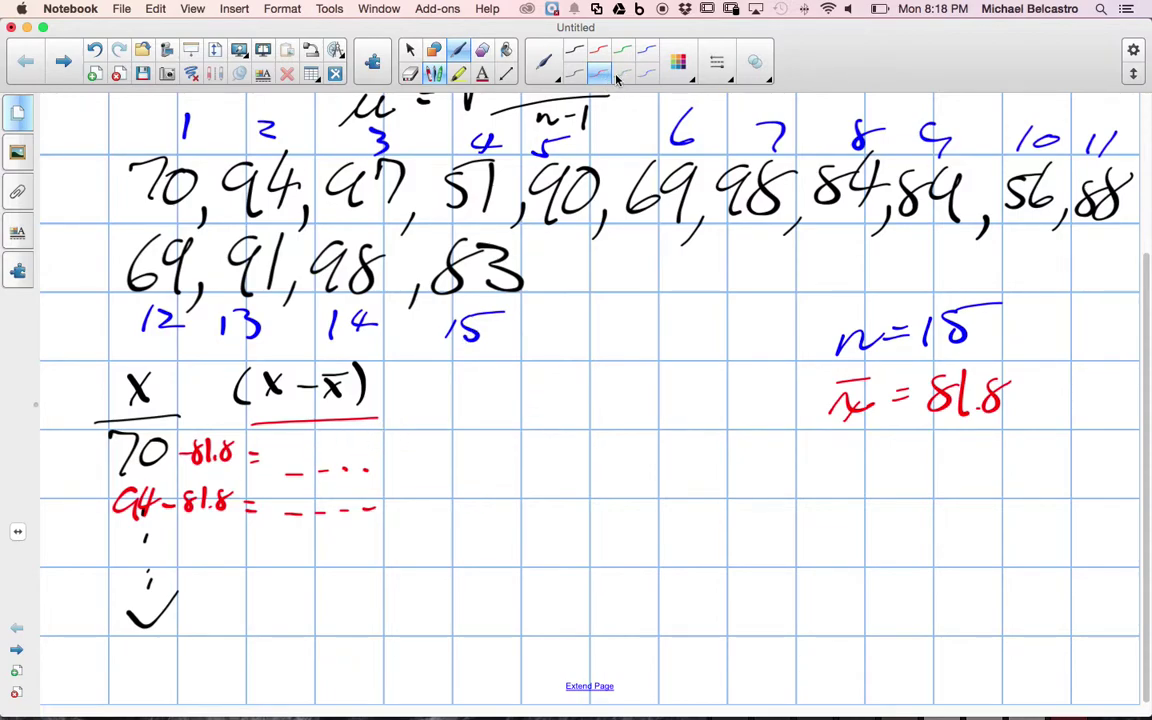
Write the (x − x̄)² heading to the right of the table
{"action": "left_click", "coordinate": [576, 75]}
{"action": "mouse_move", "coordinate": [452, 367]}
{"action": "left_mouse_down"}
{"action": "mouse_move", "coordinate": [447, 405]}
{"action": "mouse_move", "coordinate": [487, 399]}
{"action": "mouse_move", "coordinate": [467, 399]}
{"action": "left_mouse_up"}
{"action": "left_click_drag", "start_coordinate": [503, 390], "coordinate": [546, 398]}
{"action": "mouse_move", "coordinate": [545, 378]}
{"action": "left_mouse_down"}
{"action": "mouse_move", "coordinate": [530, 399]}
{"action": "mouse_move", "coordinate": [548, 368]}
{"action": "mouse_move", "coordinate": [566, 403]}
{"action": "left_mouse_up"}
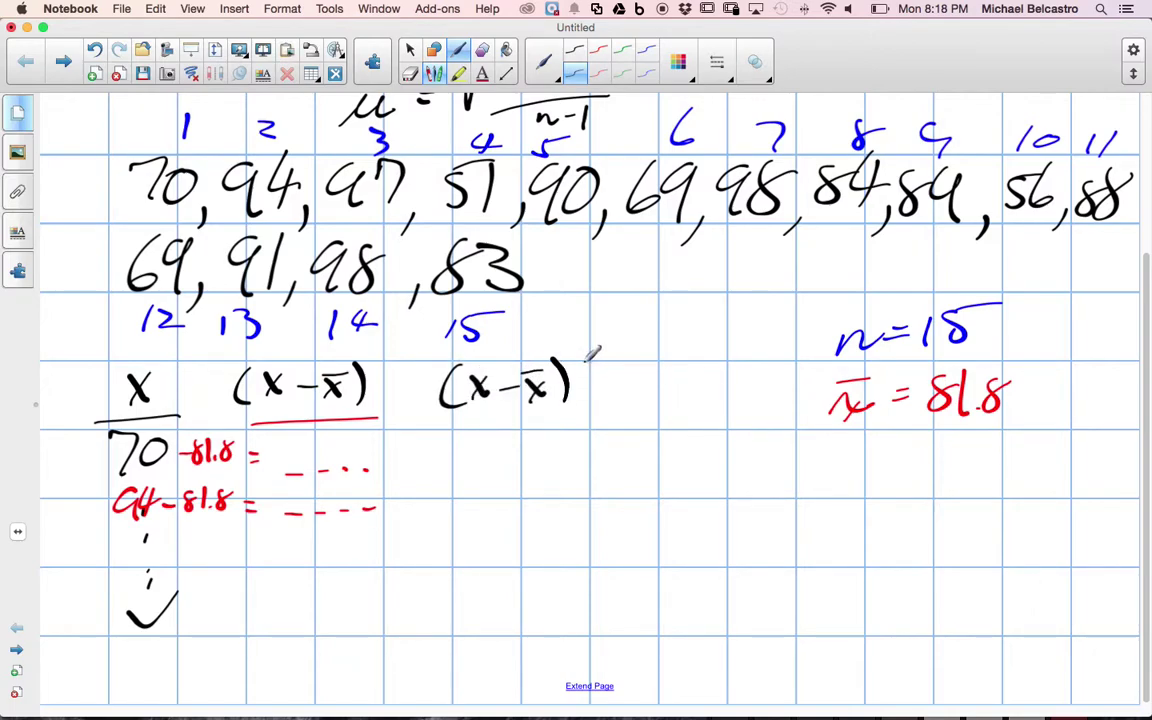
{"action": "left_click_drag", "start_coordinate": [573, 342], "coordinate": [598, 355]}
Draw three blank result lines under it and write (+) beside the heading
{"action": "left_click_drag", "start_coordinate": [485, 459], "coordinate": [549, 452]}
{"action": "left_click_drag", "start_coordinate": [497, 497], "coordinate": [551, 493]}
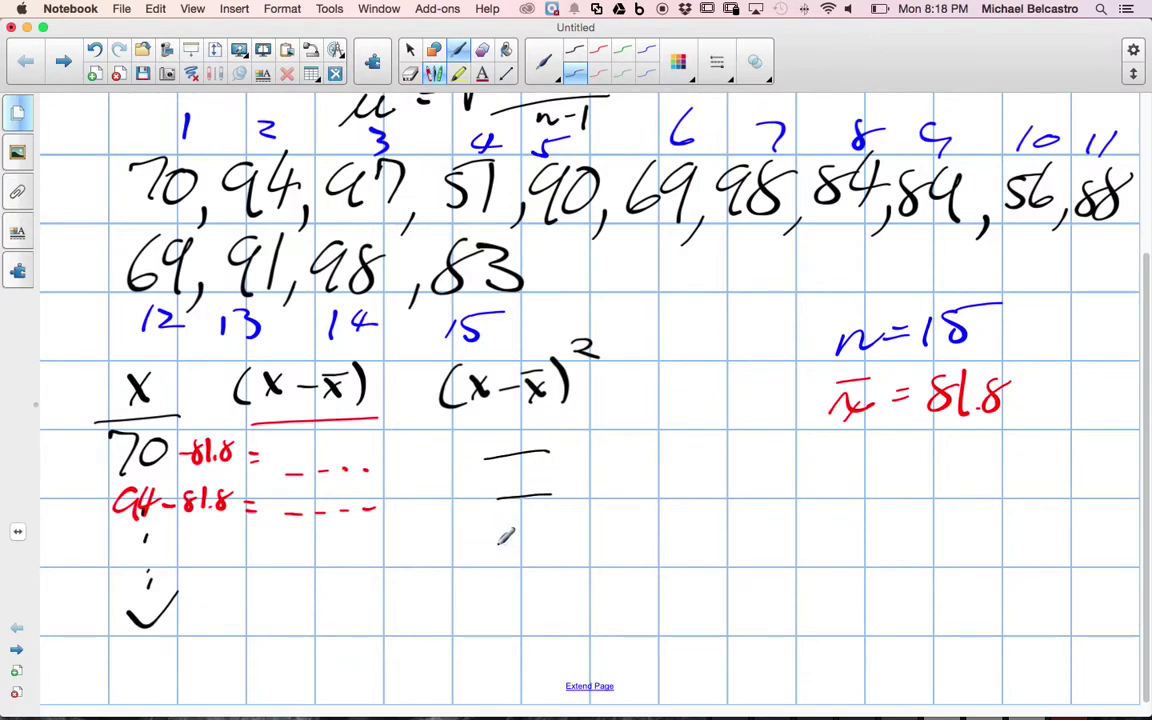
{"action": "left_click_drag", "start_coordinate": [509, 544], "coordinate": [548, 537]}
{"action": "left_click_drag", "start_coordinate": [412, 414], "coordinate": [426, 414]}
{"action": "mouse_move", "coordinate": [419, 405]}
{"action": "left_mouse_down"}
{"action": "mouse_move", "coordinate": [419, 423]}
{"action": "mouse_move", "coordinate": [406, 426]}
{"action": "left_mouse_up"}
{"action": "left_click_drag", "start_coordinate": [432, 398], "coordinate": [436, 424]}
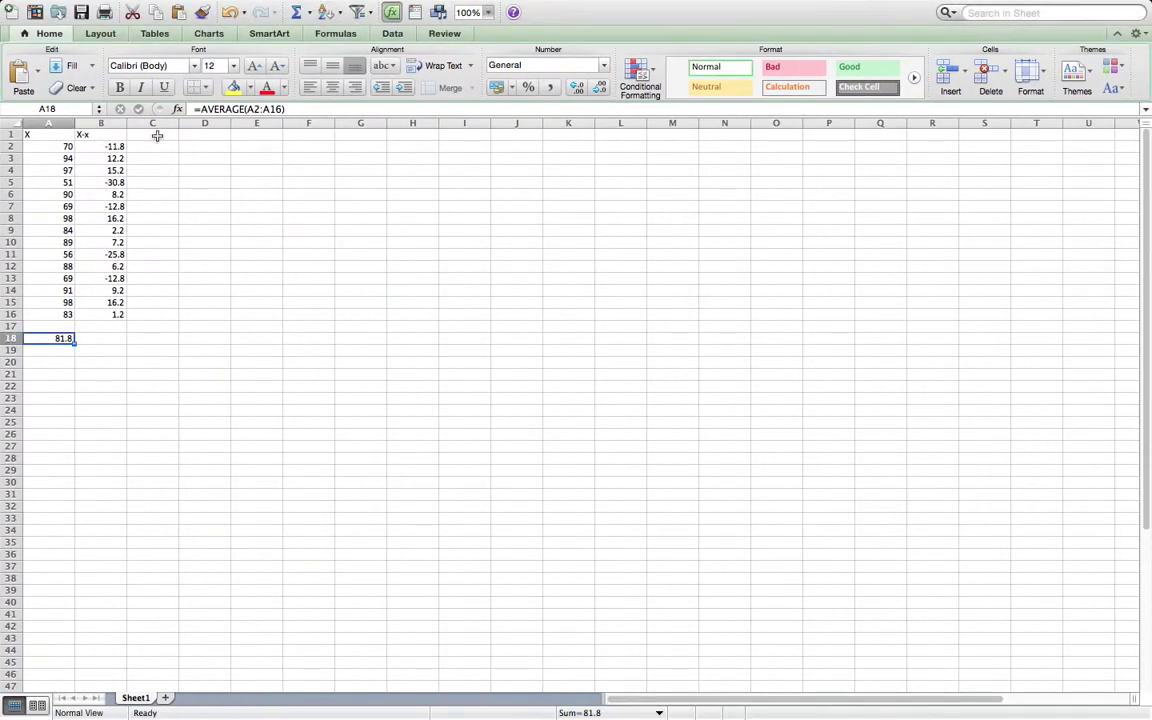
Enter the header (X-x)^2 in cell C1
{"action": "left_click", "coordinate": [157, 135]}
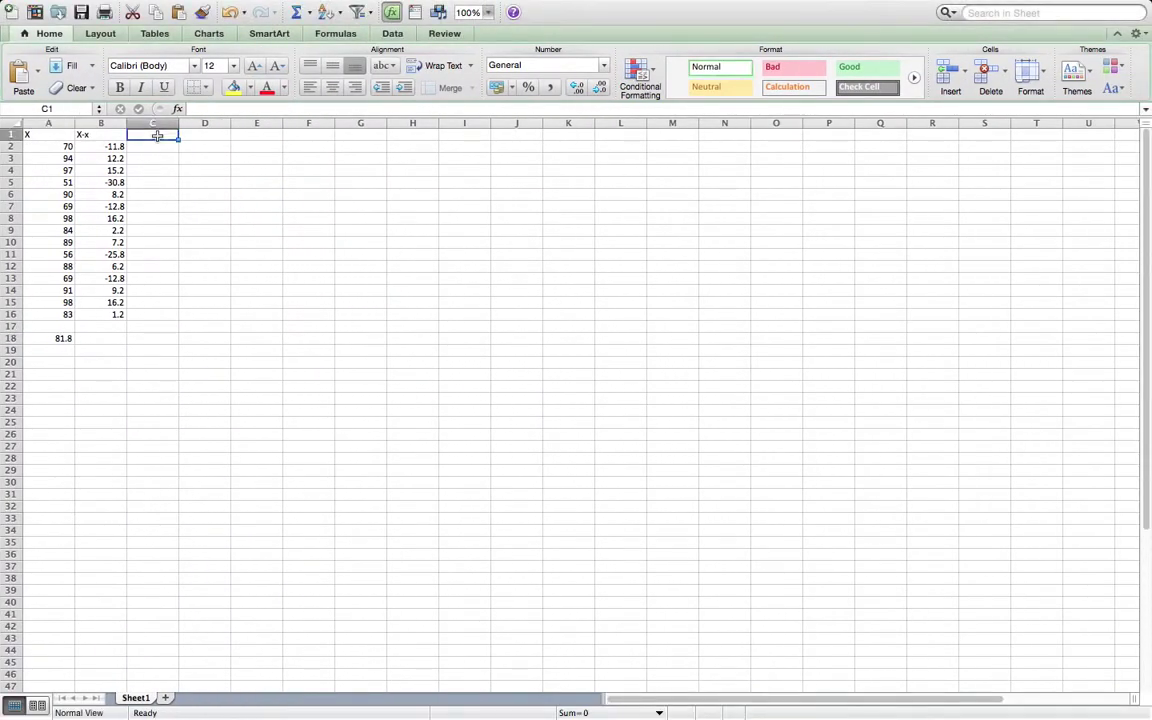
{"action": "type", "text": "(X-x)^2"}
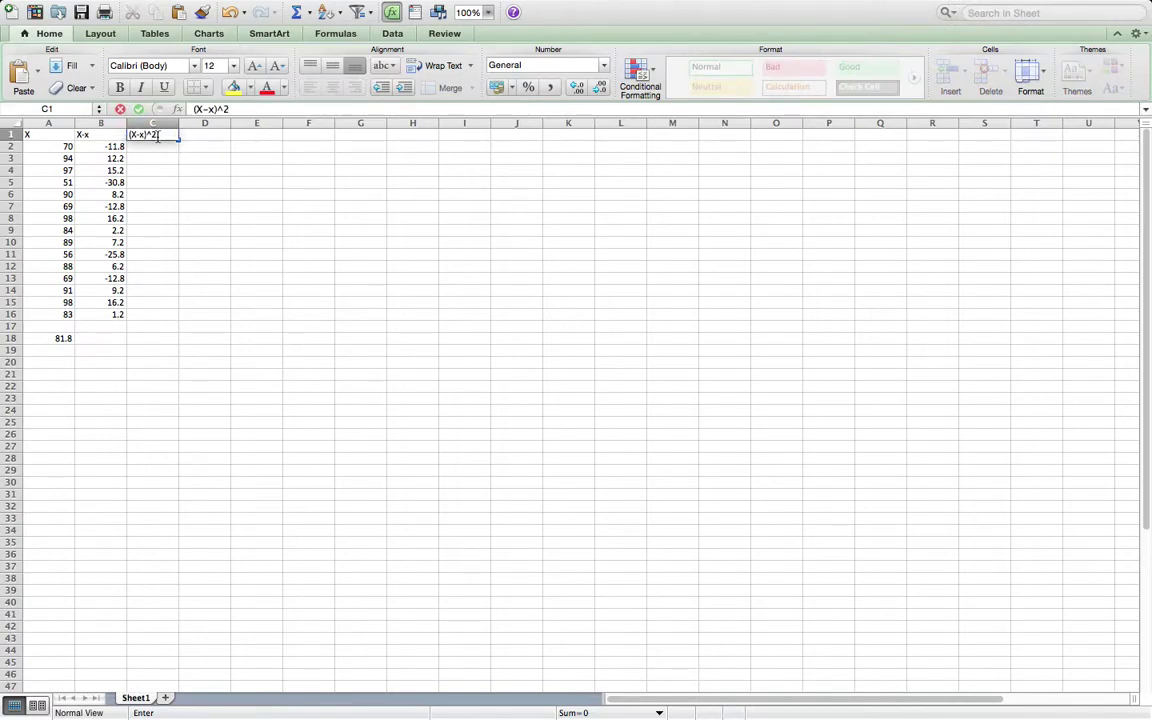
{"action": "key", "text": "Return"}
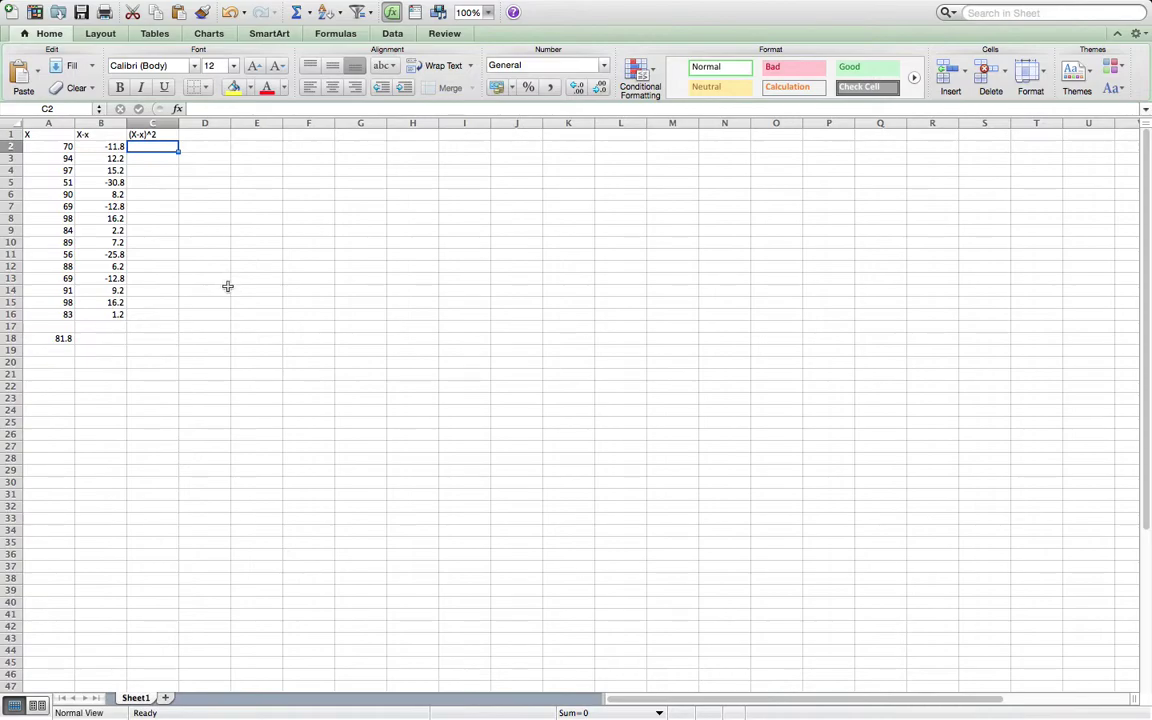
Enter =B2^2 in C2 and copy it down through C3:C16
{"action": "type", "text": "="}
{"action": "key", "text": "Left"}
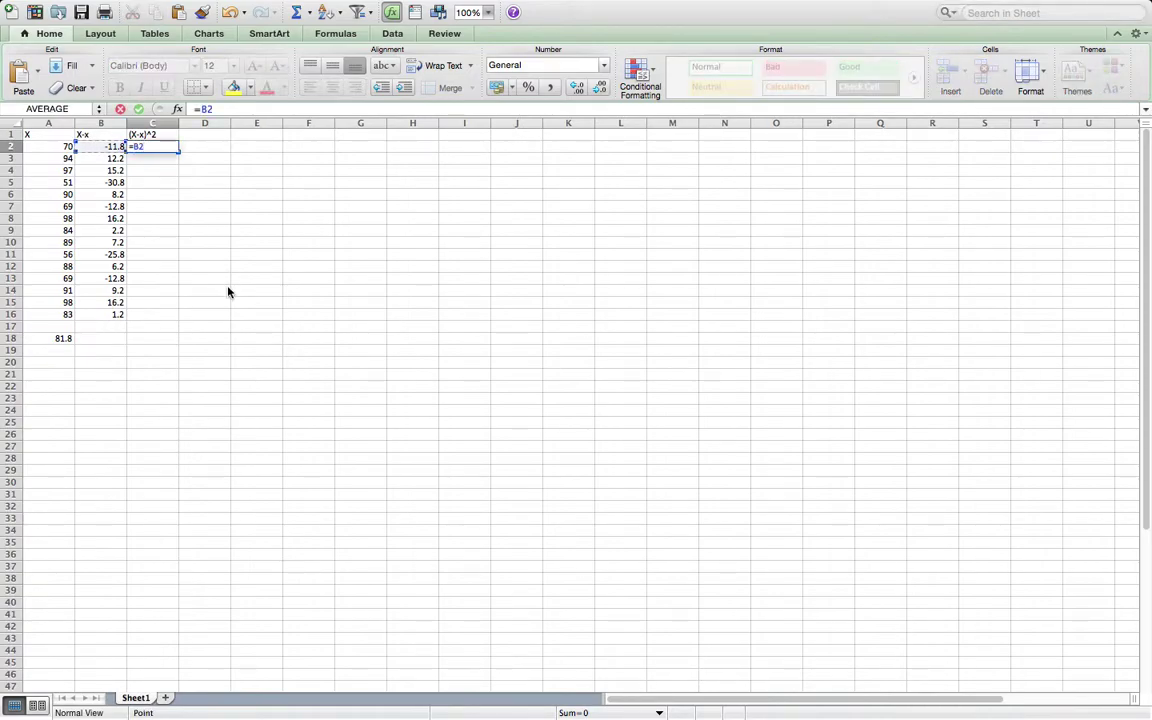
{"action": "type", "text": "^2"}
{"action": "key", "text": "Return"}
{"action": "key", "text": "Up"}
{"action": "key", "text": "super+c"}
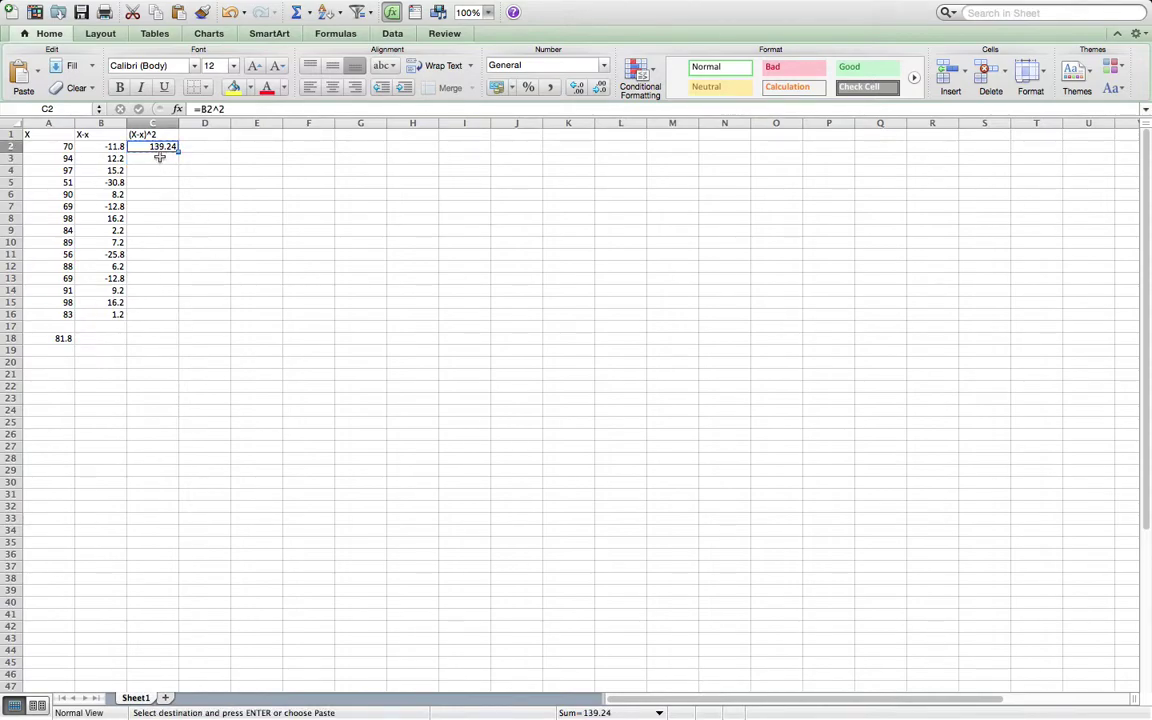
{"action": "left_click_drag", "start_coordinate": [155, 158], "coordinate": [153, 315]}
{"action": "key", "text": "super+v"}
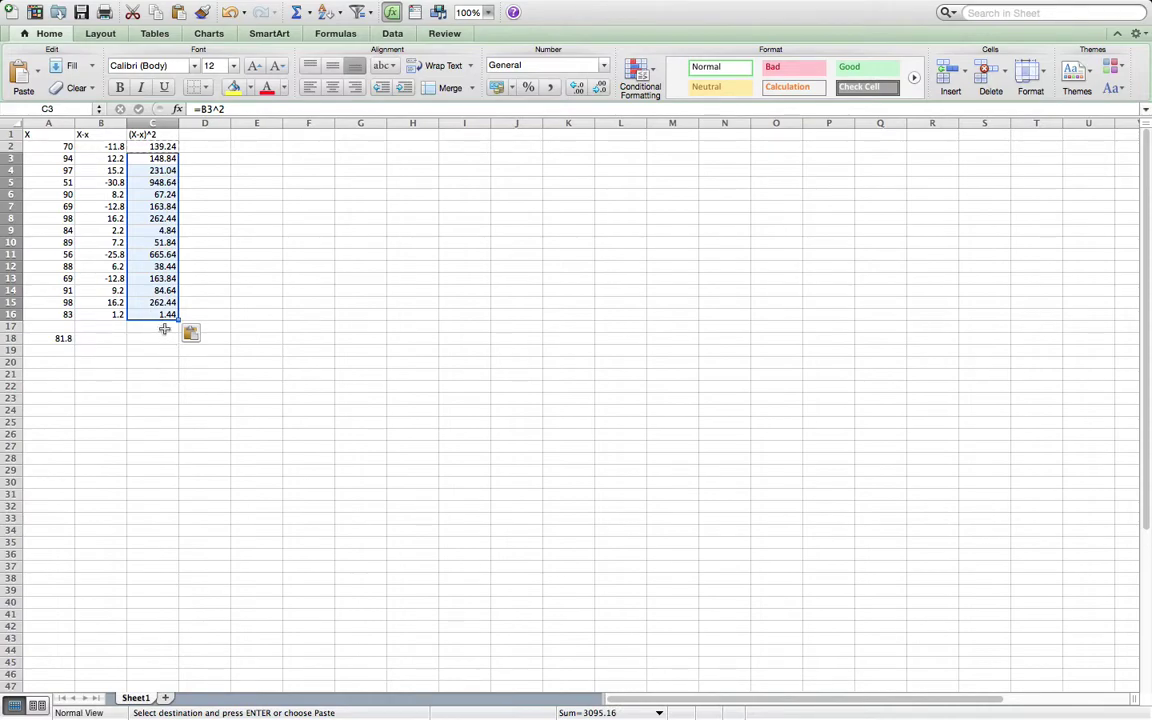
Back in Notebook, highlight the Σ(x−x̄) numerator and the (x−x̄)² blanks in yellow
{"action": "key", "text": "ctrl+Left"}
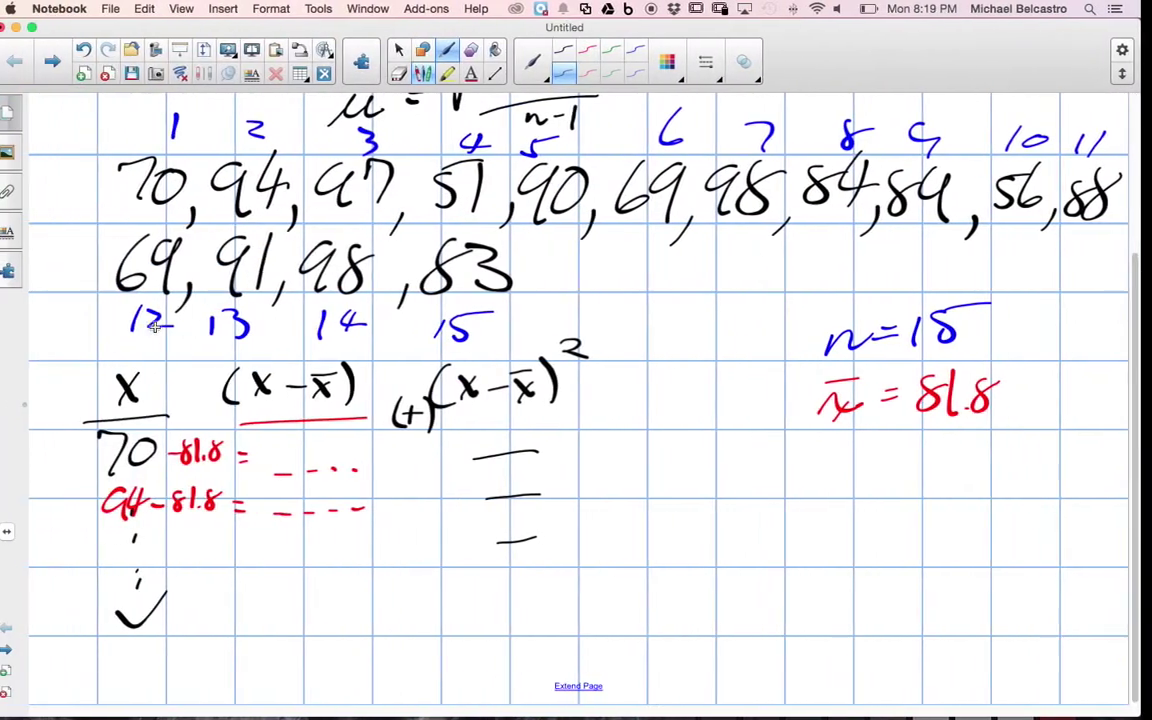
{"action": "scroll", "coordinate": [477, 490], "scroll_direction": "up", "scroll_amount": 5}
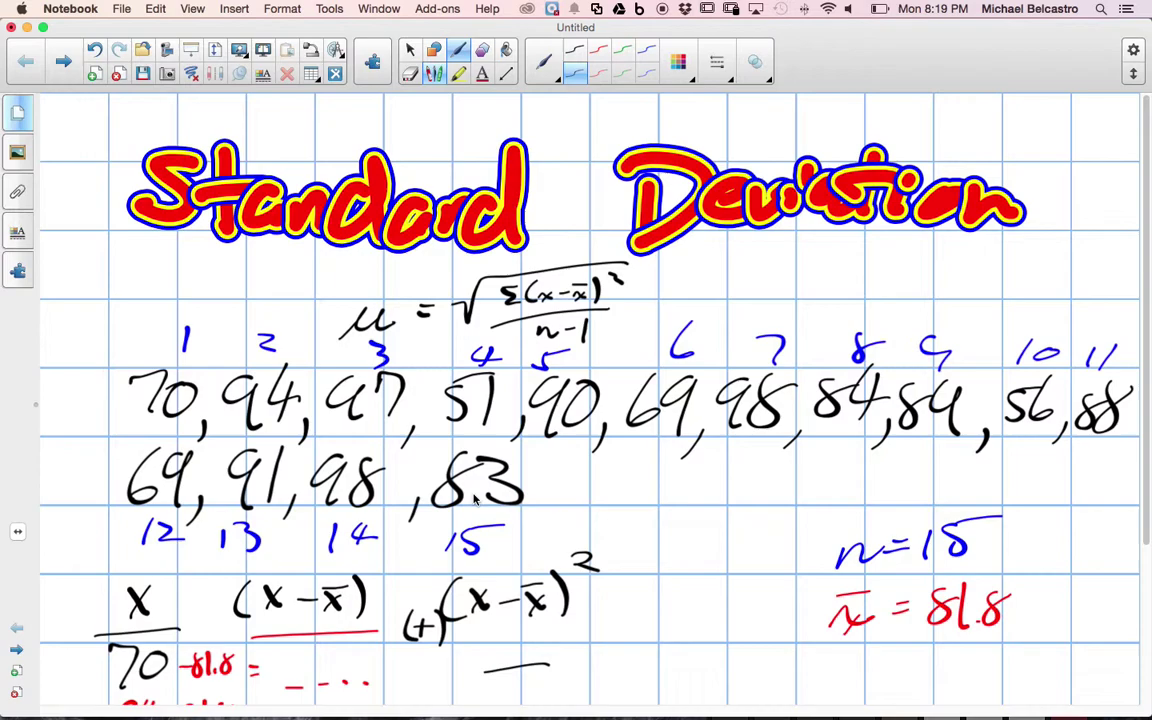
{"action": "left_click", "coordinate": [413, 76]}
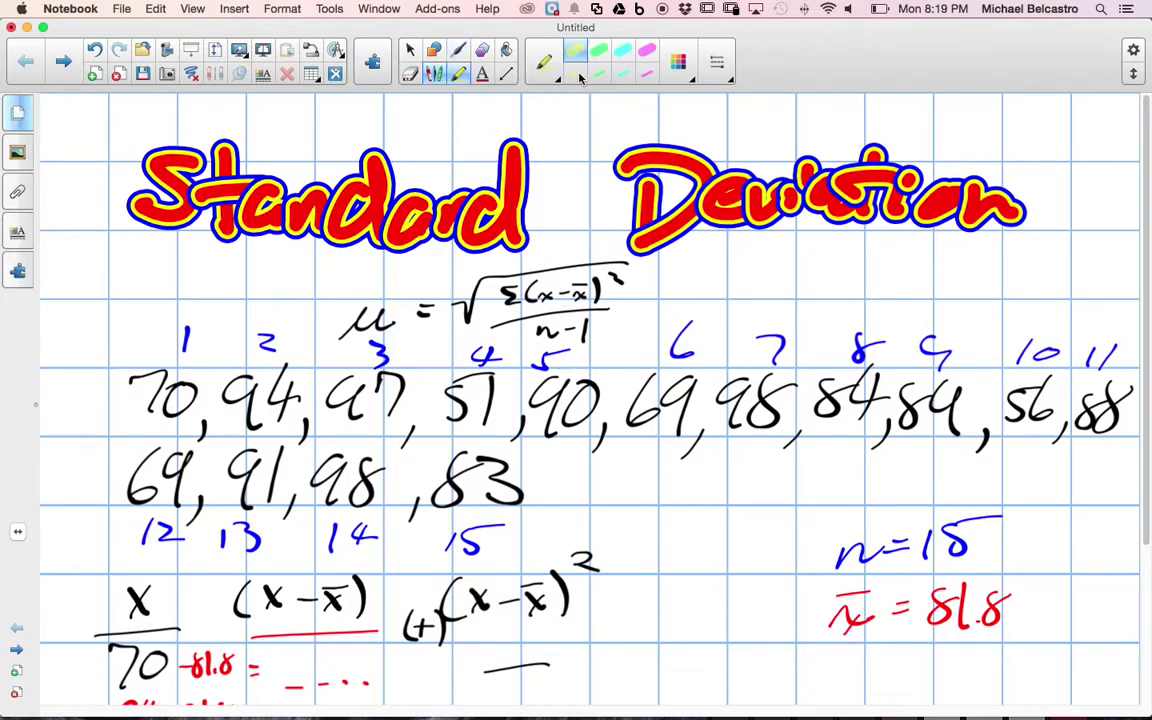
{"action": "left_click_drag", "start_coordinate": [500, 293], "coordinate": [562, 279]}
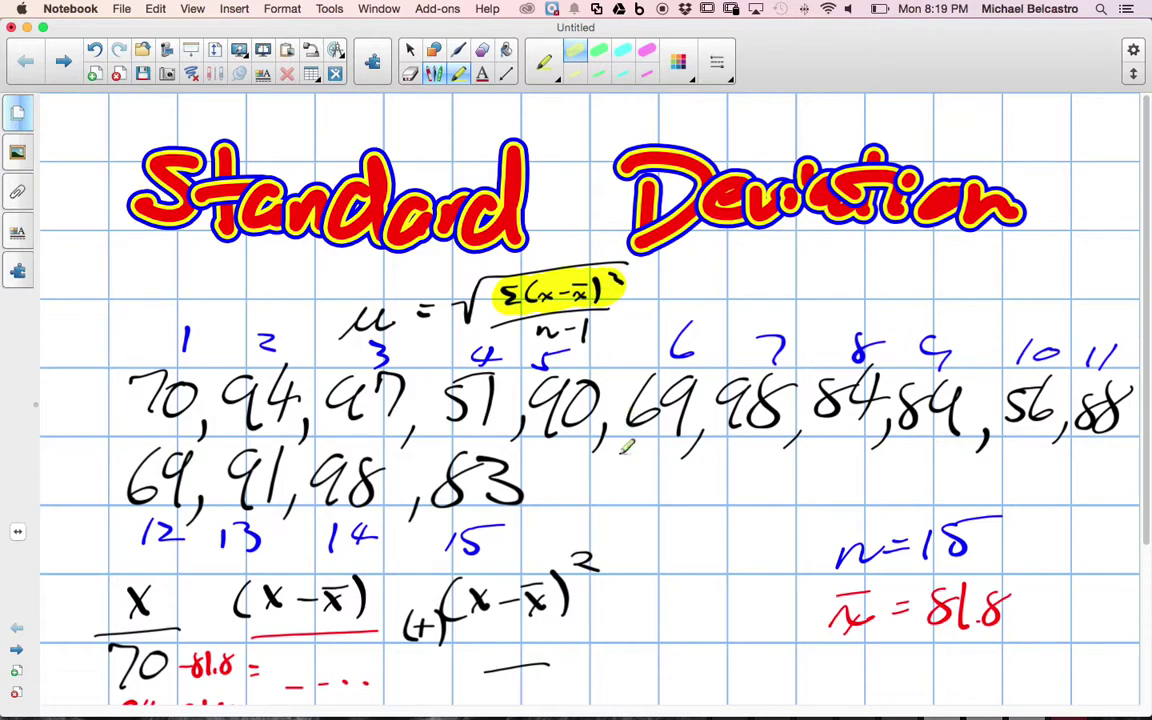
{"action": "scroll", "coordinate": [620, 467], "scroll_direction": "down", "scroll_amount": 5}
{"action": "mouse_move", "coordinate": [488, 437]}
{"action": "left_mouse_down"}
{"action": "mouse_move", "coordinate": [495, 585]}
{"action": "mouse_move", "coordinate": [510, 430]}
{"action": "mouse_move", "coordinate": [527, 490]}
{"action": "left_mouse_up"}
With the green pen, draw a total line with (+) under the squared column
{"action": "left_click", "coordinate": [490, 55]}
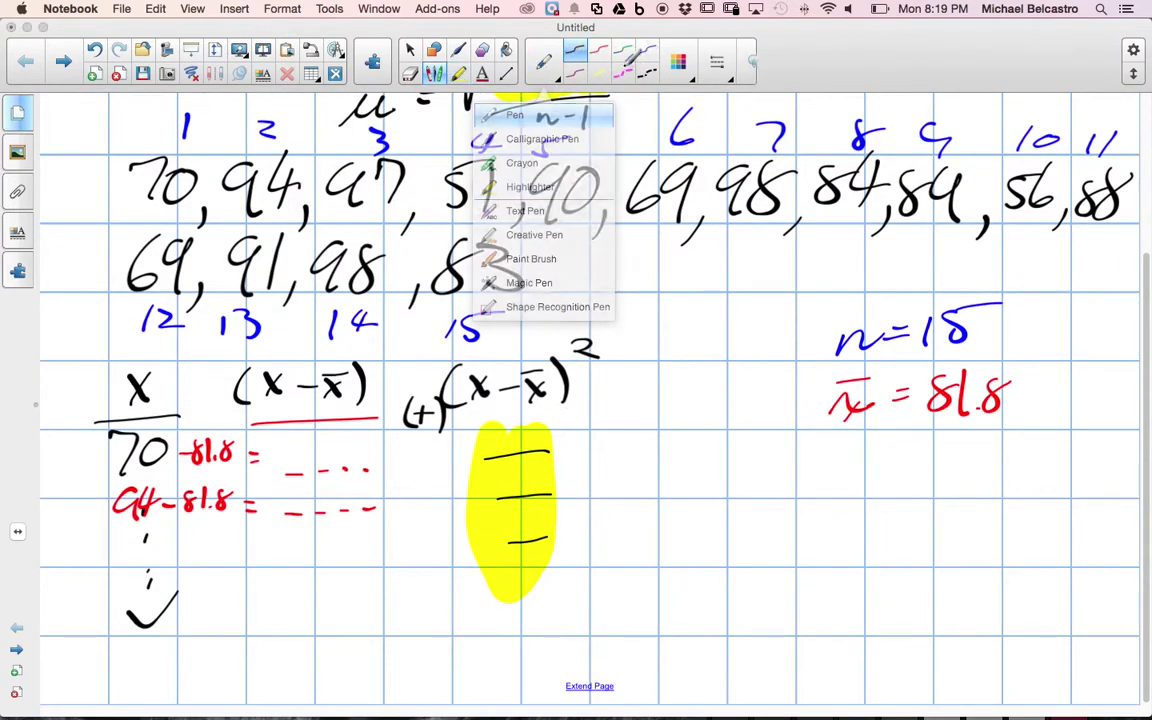
{"action": "left_click", "coordinate": [485, 114]}
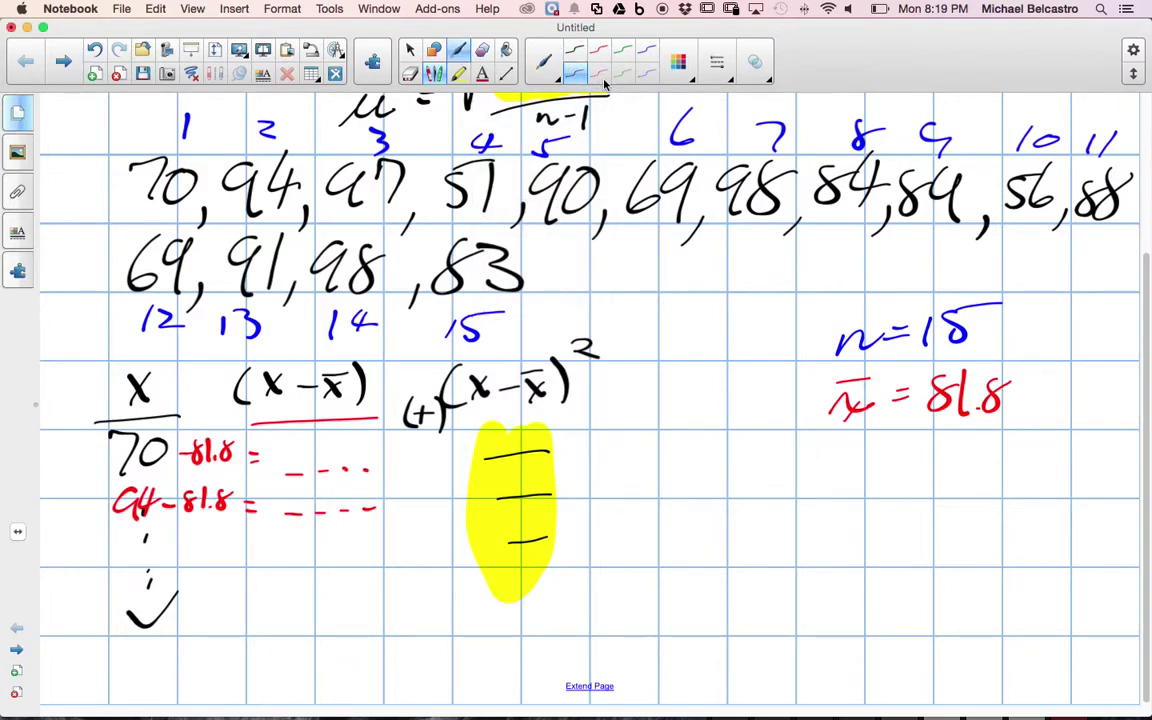
{"action": "left_click", "coordinate": [622, 73]}
{"action": "mouse_move", "coordinate": [460, 613]}
{"action": "left_mouse_down"}
{"action": "mouse_move", "coordinate": [580, 600]}
{"action": "mouse_move", "coordinate": [441, 658]}
{"action": "left_mouse_up"}
{"action": "mouse_move", "coordinate": [447, 647]}
{"action": "left_mouse_down"}
{"action": "mouse_move", "coordinate": [480, 657]}
{"action": "mouse_move", "coordinate": [604, 646]}
{"action": "left_mouse_up"}
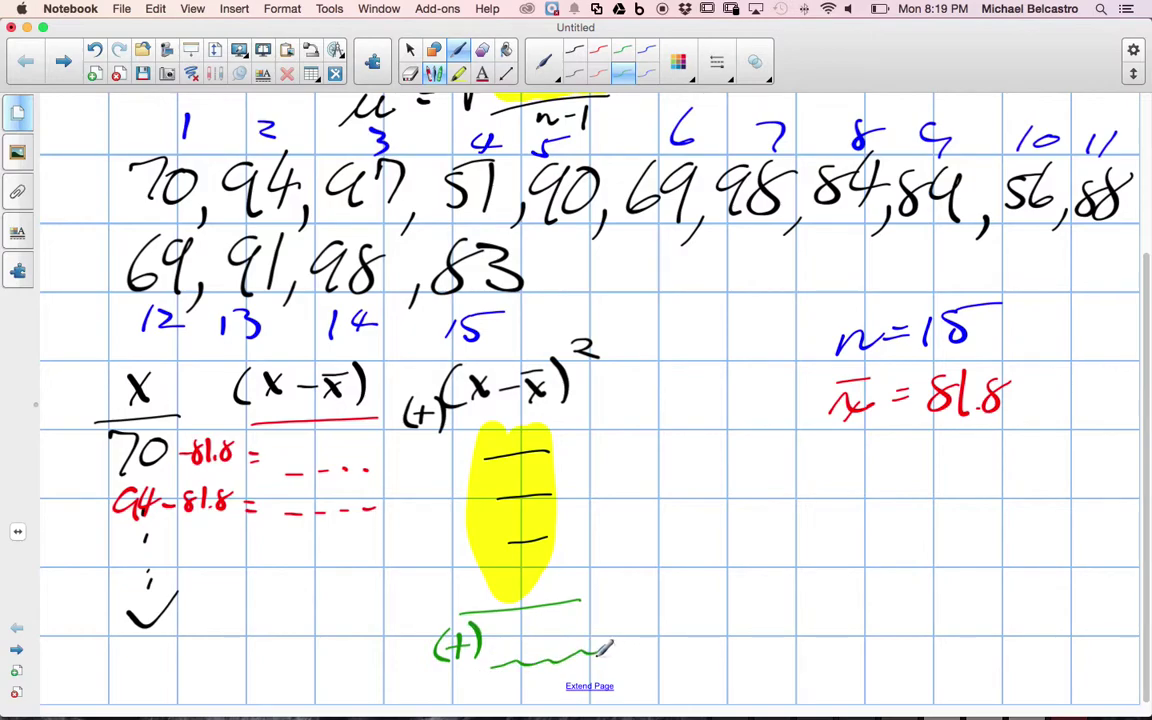
Write a red μ = and draw a black square root with a fraction bar
{"action": "left_click", "coordinate": [598, 76]}
{"action": "mouse_move", "coordinate": [733, 538]}
{"action": "left_mouse_down"}
{"action": "mouse_move", "coordinate": [719, 565]}
{"action": "mouse_move", "coordinate": [815, 535]}
{"action": "left_mouse_up"}
{"action": "mouse_move", "coordinate": [799, 544]}
{"action": "left_mouse_down"}
{"action": "mouse_move", "coordinate": [853, 556]}
{"action": "mouse_move", "coordinate": [895, 489]}
{"action": "mouse_move", "coordinate": [1075, 486]}
{"action": "left_mouse_up"}
{"action": "left_click", "coordinate": [576, 73]}
{"action": "left_click_drag", "start_coordinate": [908, 568], "coordinate": [1043, 553]}
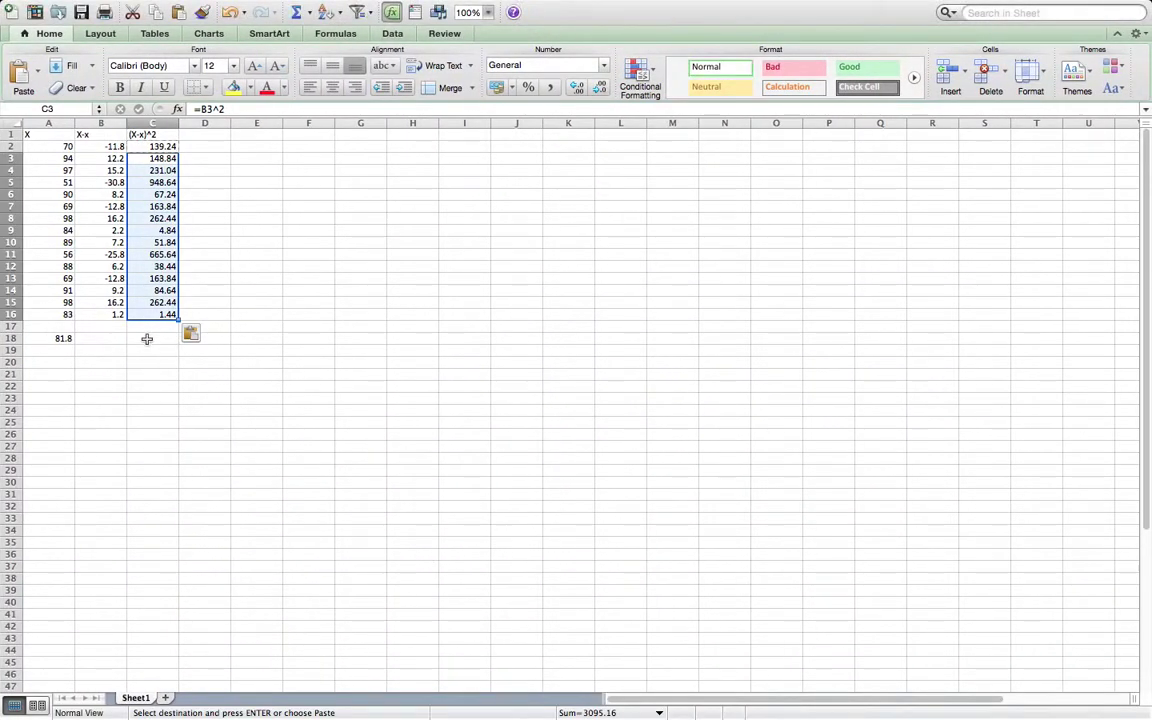
Enter =SUM(C2:C16) in C18 to total the squared deviations as 3234.4
{"action": "left_click", "coordinate": [146, 339]}
{"action": "type", "text": "="}
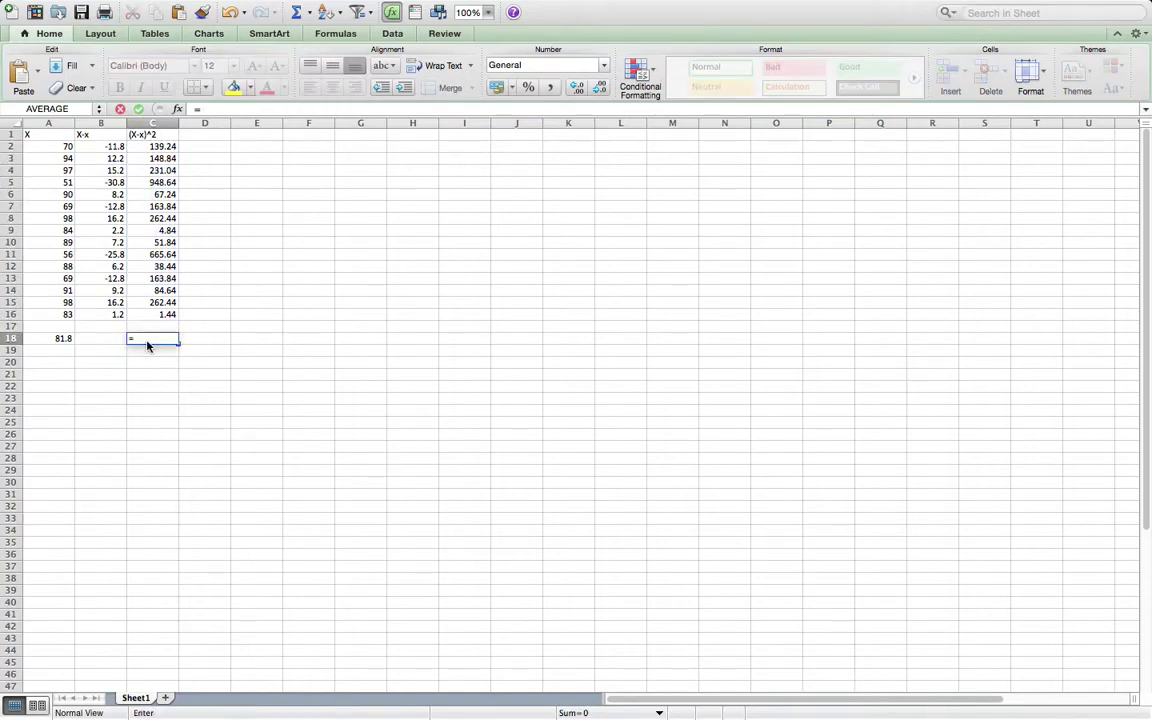
{"action": "type", "text": "SUM("}
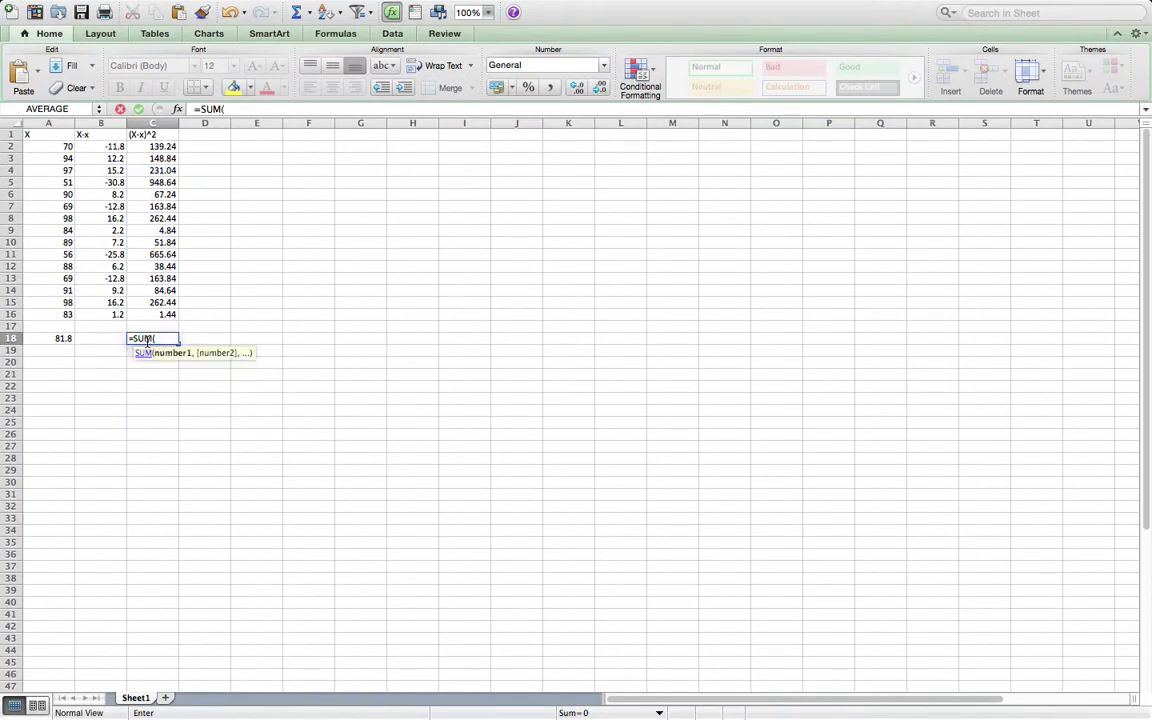
{"action": "left_click_drag", "start_coordinate": [151, 150], "coordinate": [151, 316]}
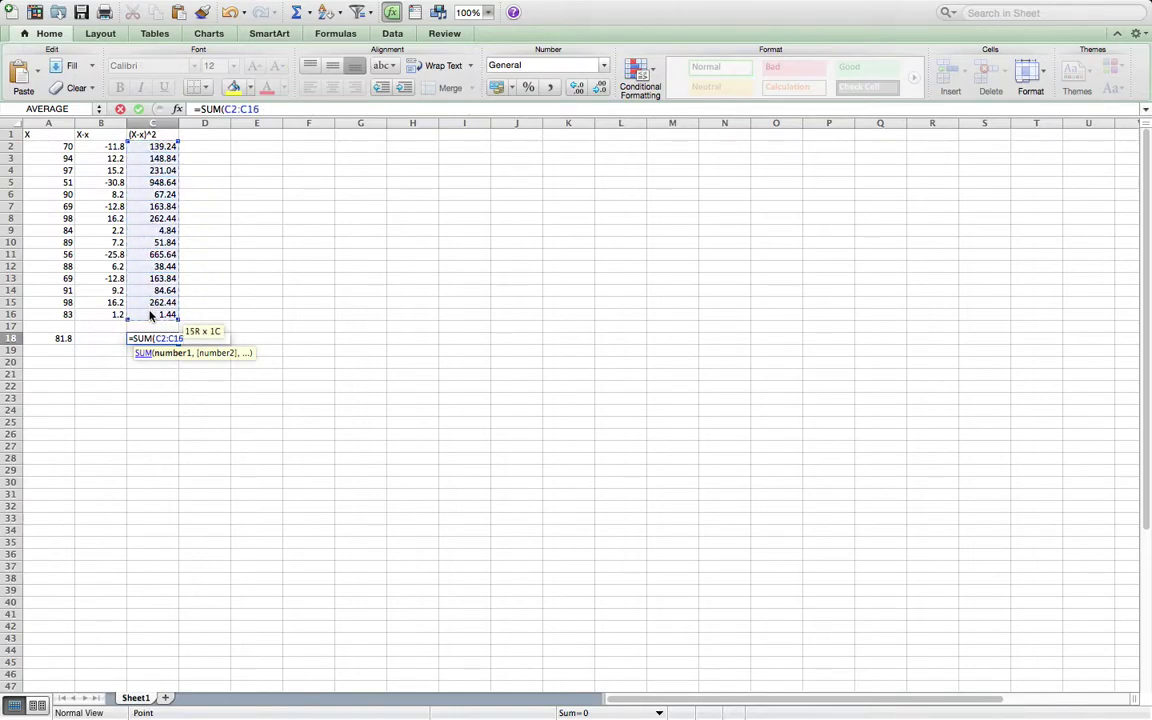
{"action": "type", "text": ")"}
{"action": "key", "text": "Return"}
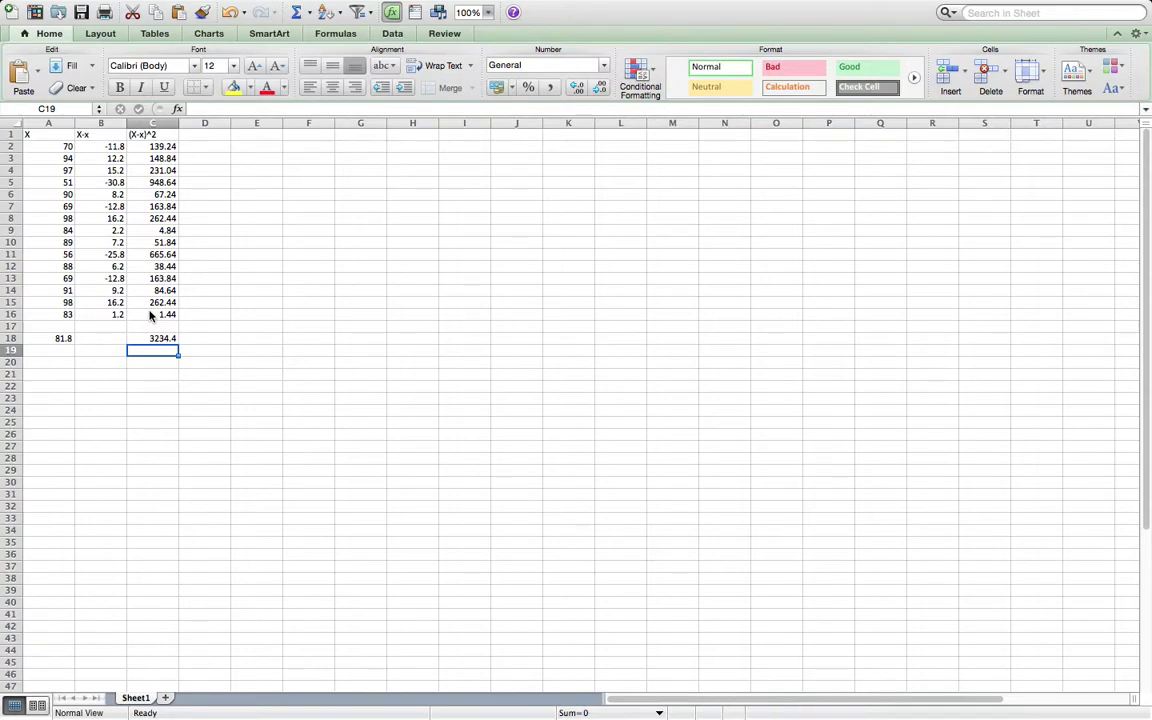
Handwrite 3234.4 under the square root on the Notebook page, rechecking the Excel total
{"action": "key", "text": "super+Tab"}
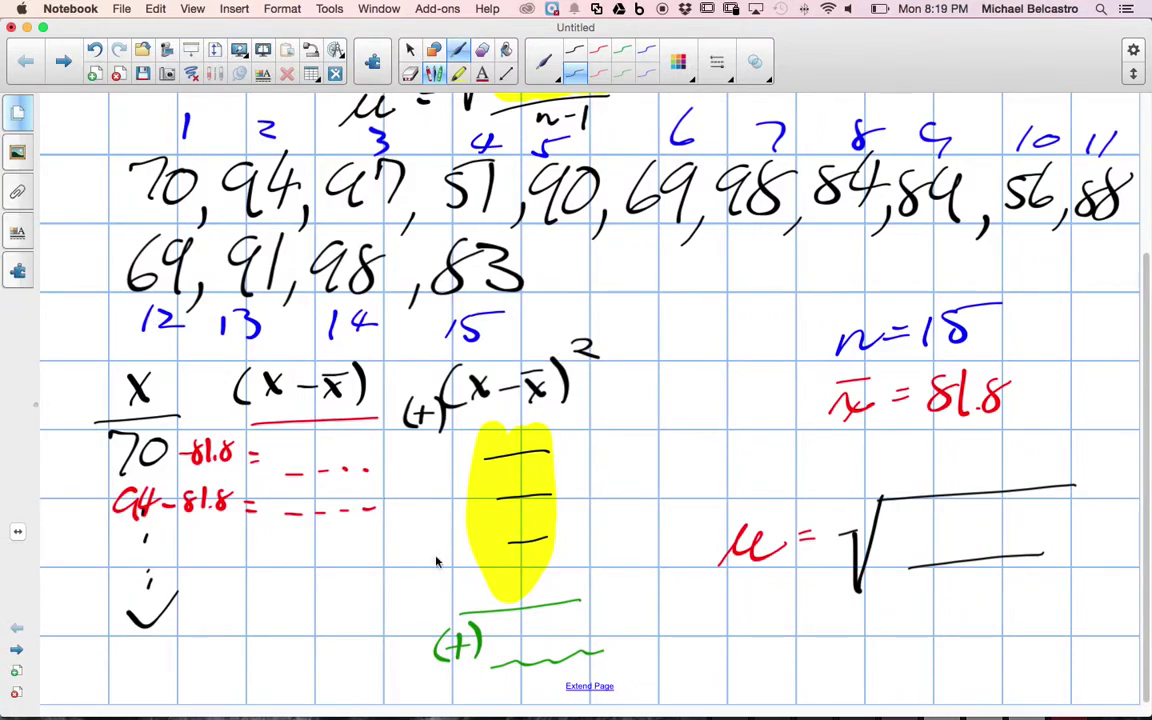
{"action": "mouse_move", "coordinate": [912, 510]}
{"action": "left_mouse_down"}
{"action": "mouse_move", "coordinate": [930, 522]}
{"action": "mouse_move", "coordinate": [913, 542]}
{"action": "mouse_move", "coordinate": [1030, 540]}
{"action": "mouse_move", "coordinate": [1060, 520]}
{"action": "mouse_move", "coordinate": [1078, 545]}
{"action": "left_mouse_up"}
{"action": "key", "text": "ctrl+Right"}
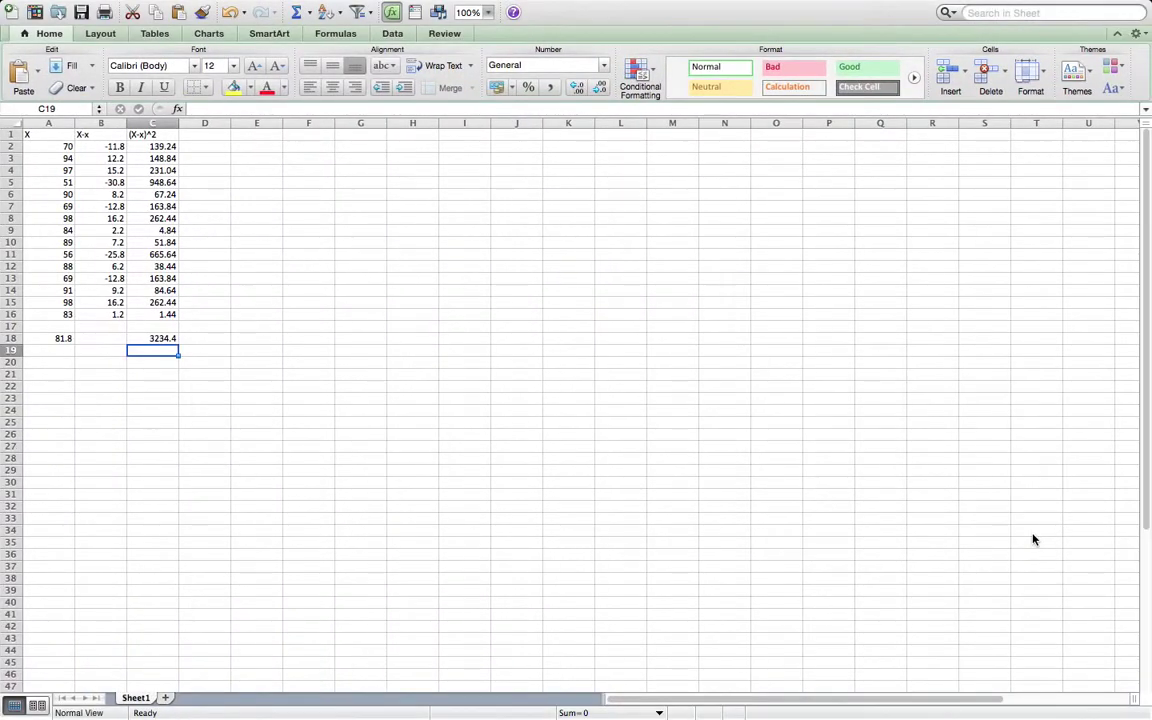
{"action": "key", "text": "ctrl+Left"}
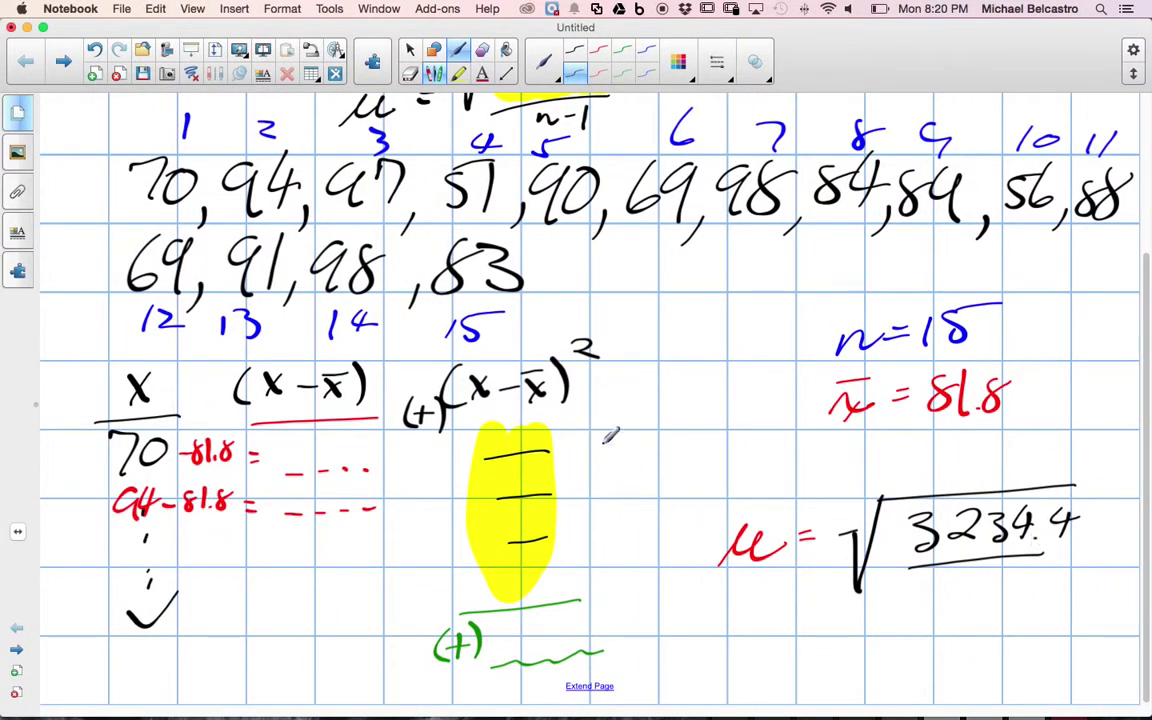
Underline n=15 and write 15-1 in blue under 3234.4, then begin a red μ = line
{"action": "scroll", "coordinate": [550, 385], "scroll_direction": "up", "scroll_amount": 5}
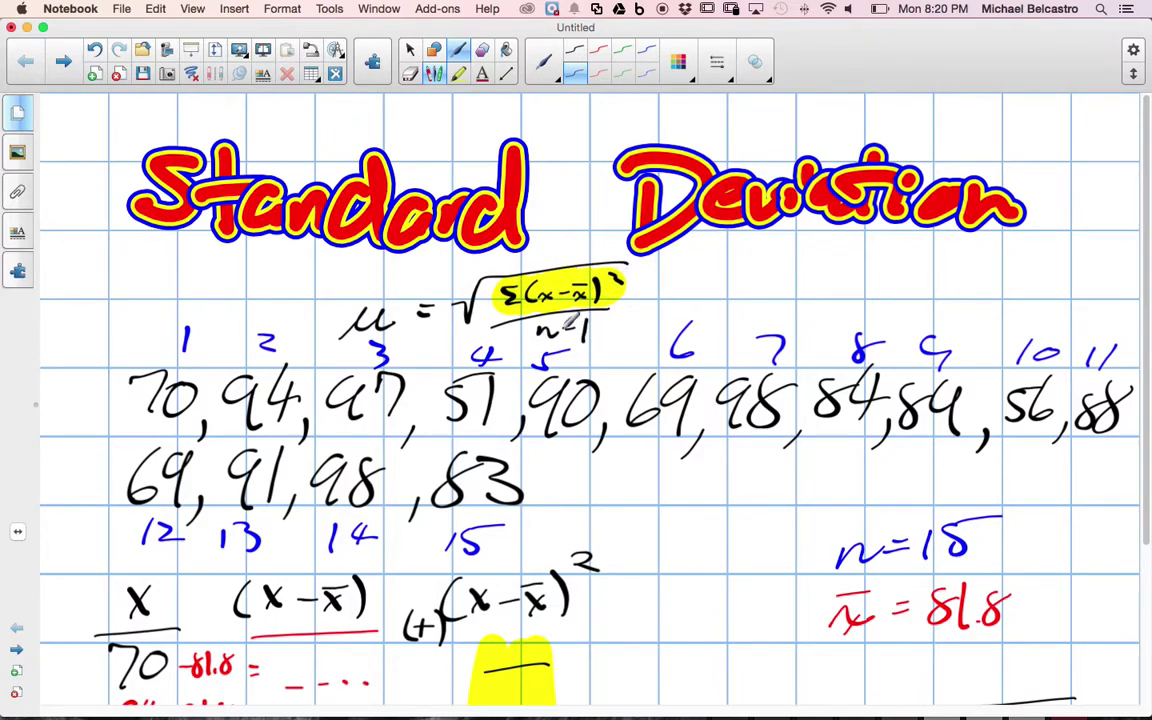
{"action": "scroll", "coordinate": [577, 322], "scroll_direction": "down", "scroll_amount": 5}
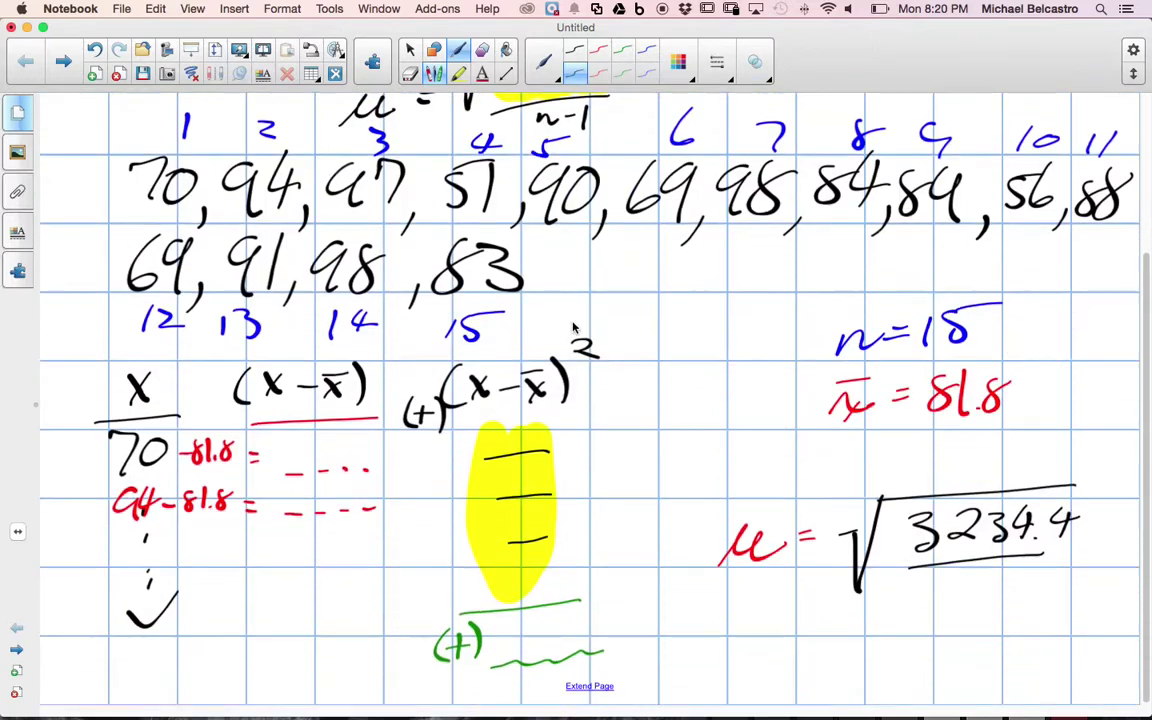
{"action": "left_click", "coordinate": [646, 72]}
{"action": "left_click_drag", "start_coordinate": [920, 351], "coordinate": [968, 347]}
{"action": "mouse_move", "coordinate": [942, 580]}
{"action": "left_mouse_down"}
{"action": "mouse_move", "coordinate": [939, 592]}
{"action": "mouse_move", "coordinate": [1006, 592]}
{"action": "left_mouse_up"}
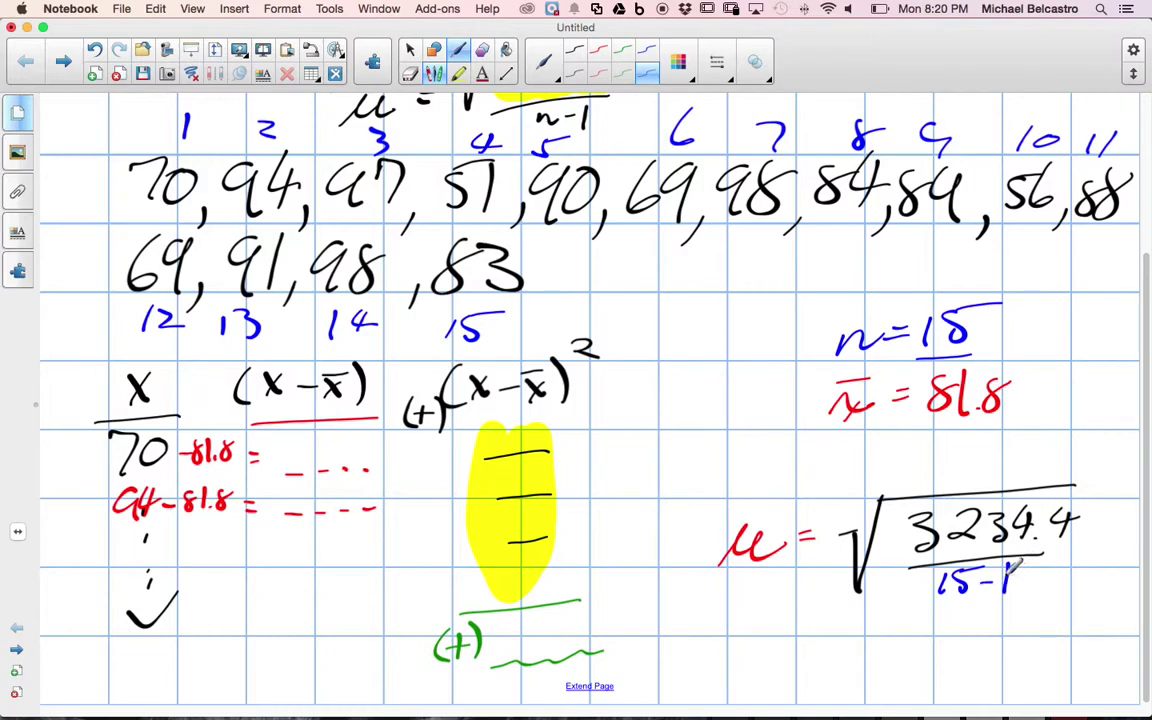
{"action": "left_click", "coordinate": [598, 72]}
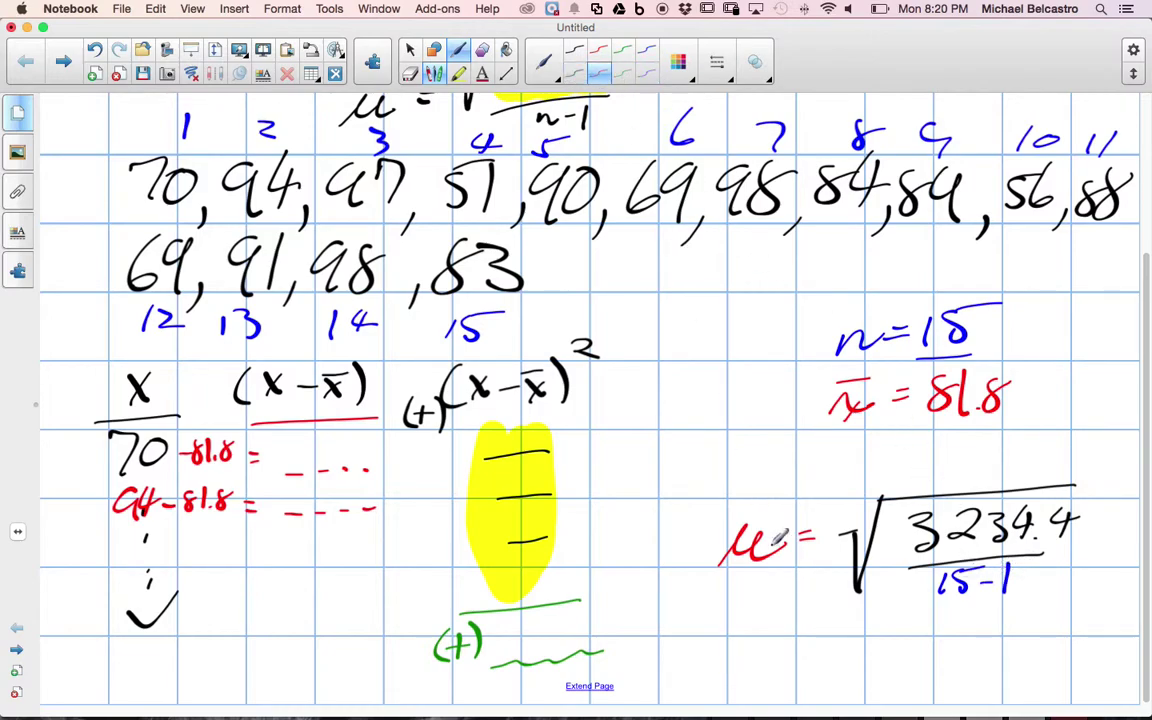
{"action": "left_click_drag", "start_coordinate": [738, 668], "coordinate": [825, 672]}
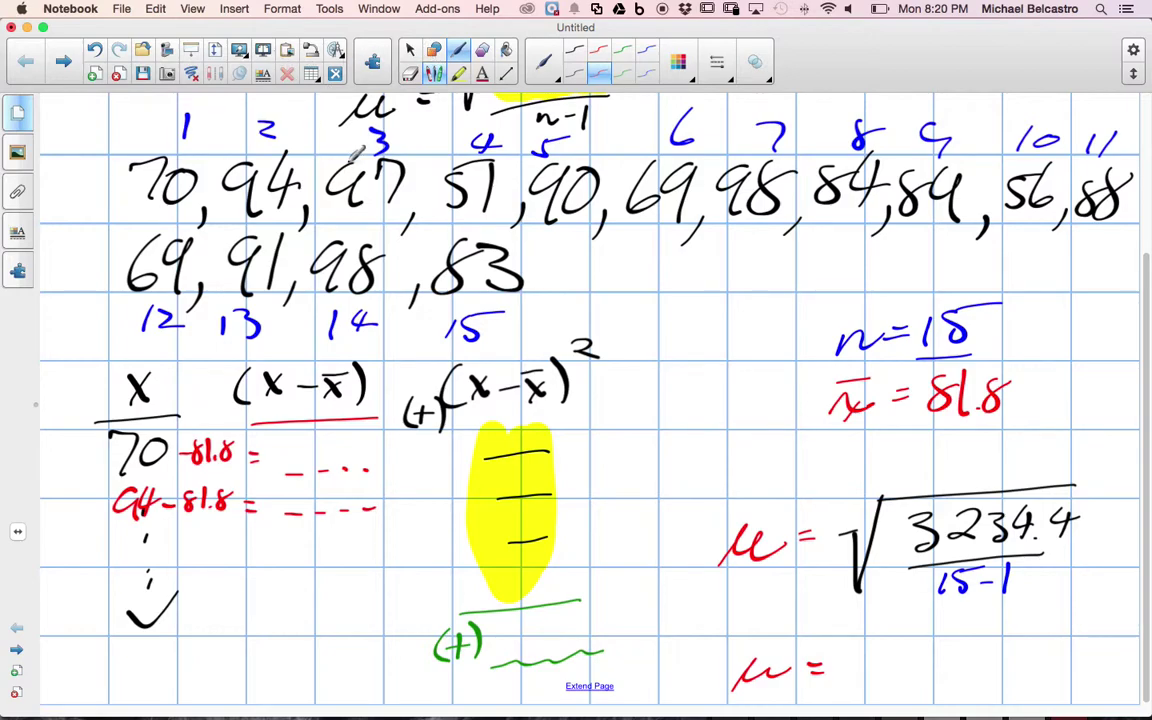
Write μ ≐ √231. in red beneath the fraction and begin another μ = line below
{"action": "left_click", "coordinate": [608, 685]}
{"action": "mouse_move", "coordinate": [858, 395]}
{"action": "left_mouse_down"}
{"action": "mouse_move", "coordinate": [868, 420]}
{"action": "mouse_move", "coordinate": [882, 362]}
{"action": "mouse_move", "coordinate": [1052, 350]}
{"action": "left_mouse_up"}
{"action": "mouse_move", "coordinate": [912, 386]}
{"action": "left_mouse_down"}
{"action": "mouse_move", "coordinate": [936, 408]}
{"action": "mouse_move", "coordinate": [990, 410]}
{"action": "left_mouse_up"}
{"action": "left_click", "coordinate": [1005, 406]}
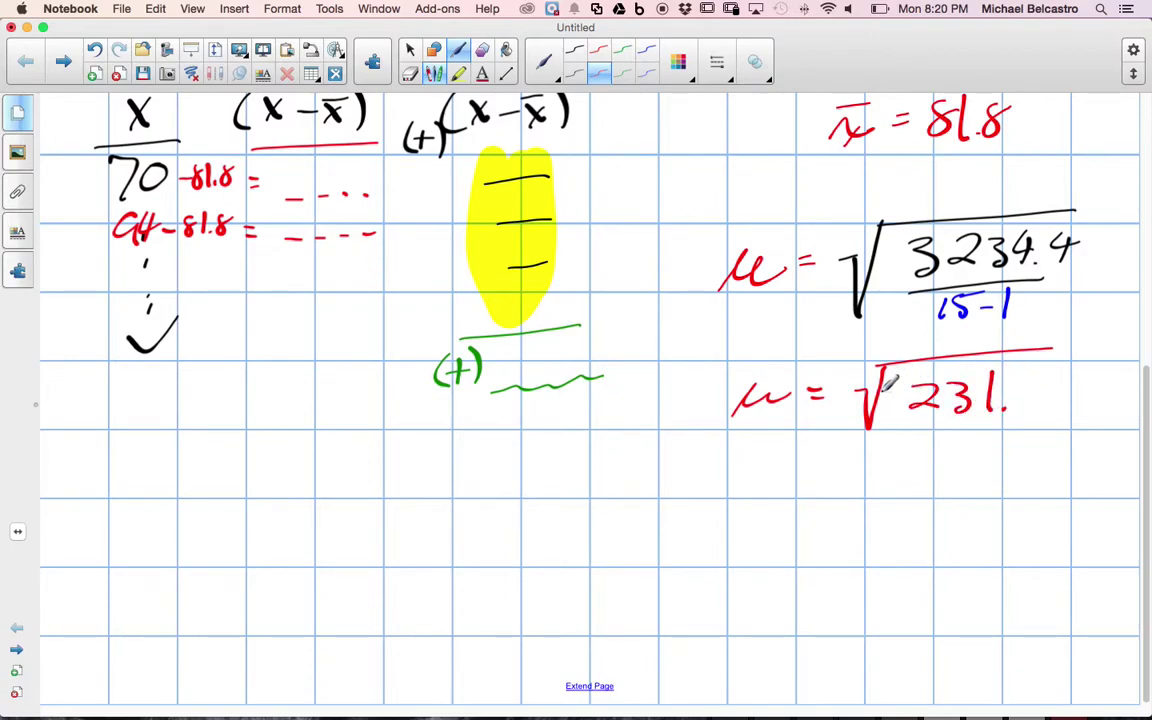
{"action": "left_click", "coordinate": [814, 373]}
{"action": "left_click_drag", "start_coordinate": [733, 507], "coordinate": [819, 479]}
{"action": "left_click_drag", "start_coordinate": [803, 489], "coordinate": [820, 488]}
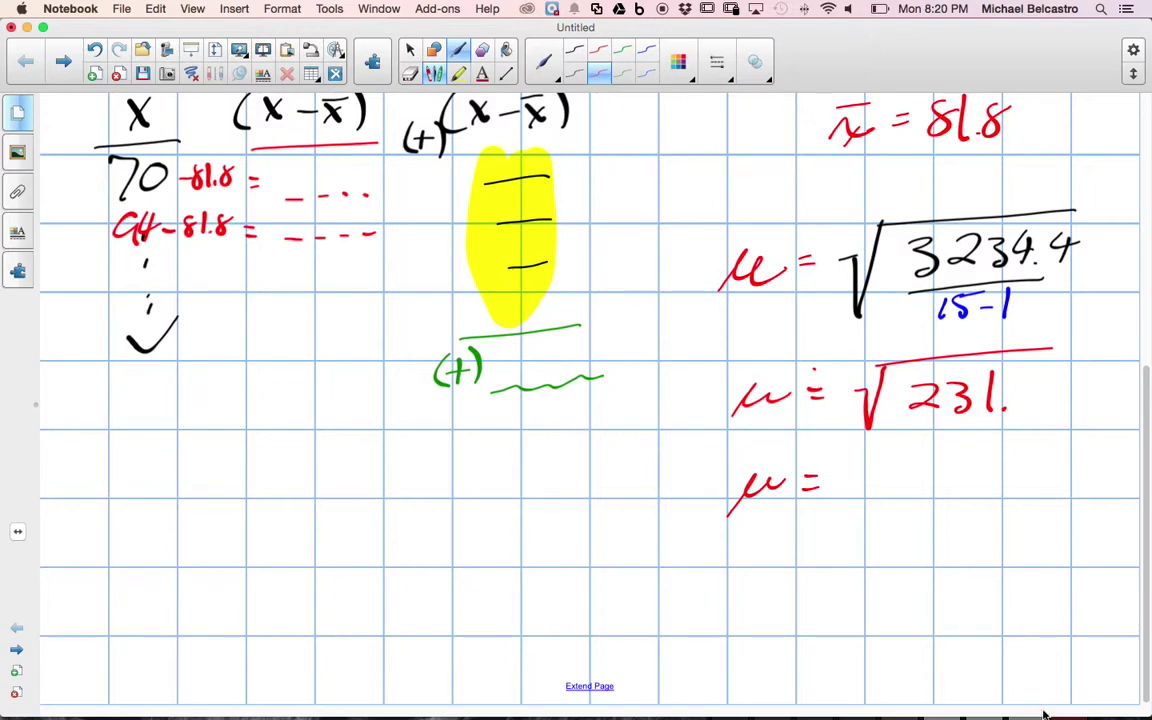
Evaluate √(231) in Calculator, getting 15.19868415
{"action": "mouse_move", "coordinate": [1036, 712]}
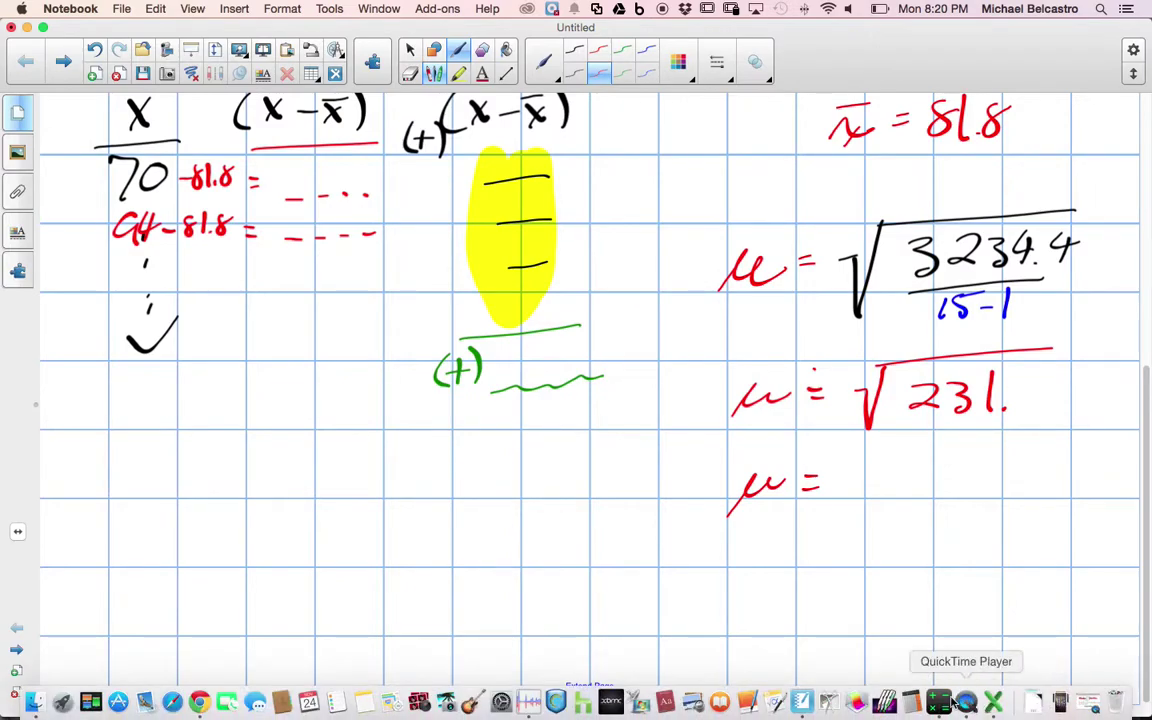
{"action": "left_click", "coordinate": [938, 703]}
{"action": "left_click_drag", "start_coordinate": [933, 485], "coordinate": [463, 207]}
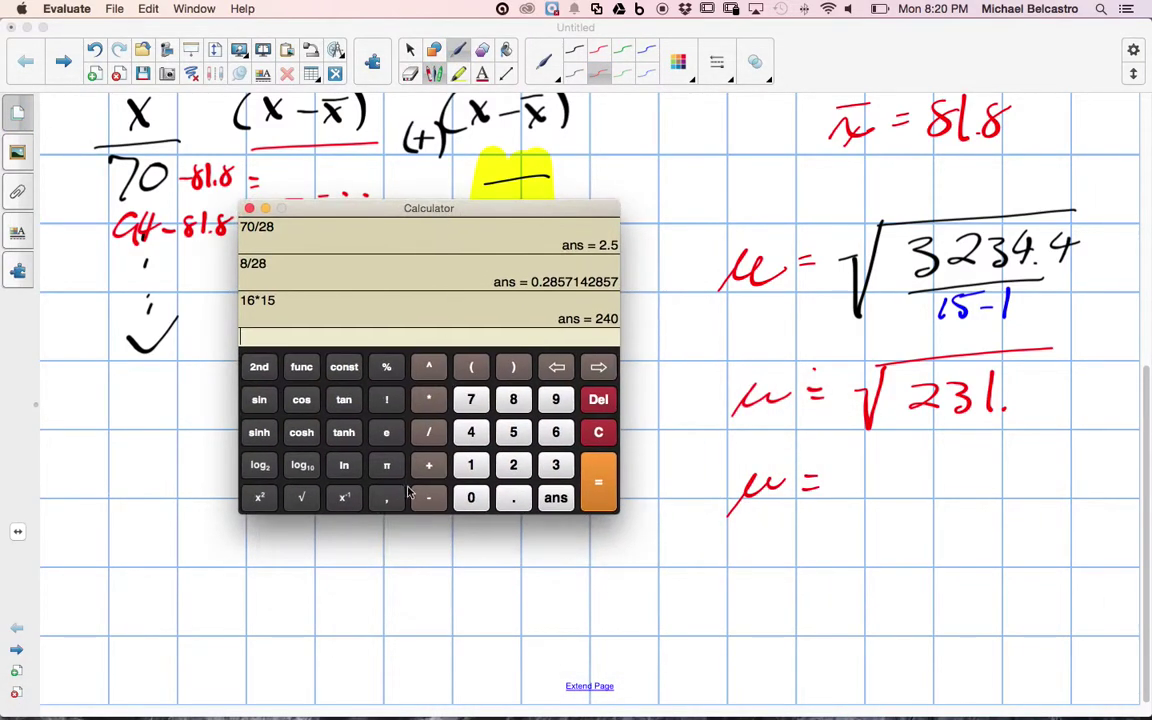
{"action": "left_click", "coordinate": [301, 497]}
{"action": "type", "text": "231)"}
{"action": "left_click", "coordinate": [598, 482]}
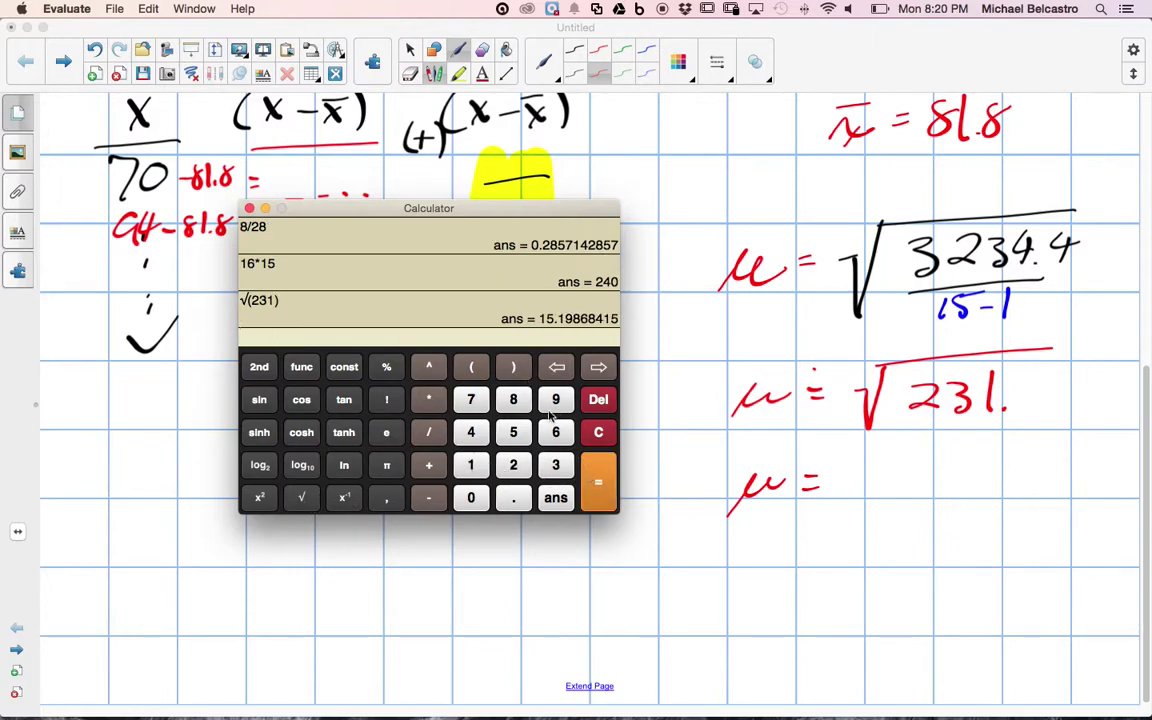
{"action": "left_click", "coordinate": [265, 210]}
Handwrite 15.2 after μ = and zoom out to show the whole page
{"action": "left_click_drag", "start_coordinate": [862, 462], "coordinate": [857, 492]}
{"action": "mouse_move", "coordinate": [886, 470]}
{"action": "left_mouse_down"}
{"action": "mouse_move", "coordinate": [920, 457]}
{"action": "mouse_move", "coordinate": [978, 487]}
{"action": "left_mouse_up"}
{"action": "left_click", "coordinate": [940, 483]}
{"action": "left_click", "coordinate": [211, 73]}
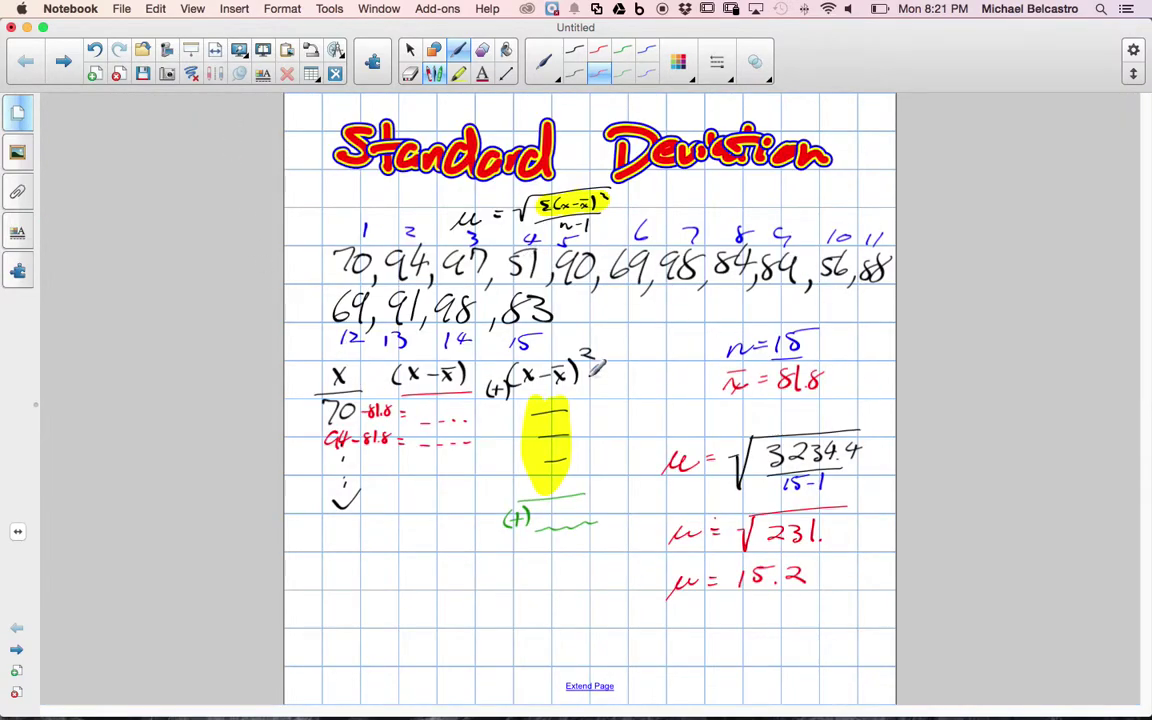
{"action": "key", "text": "ctrl+Right"}
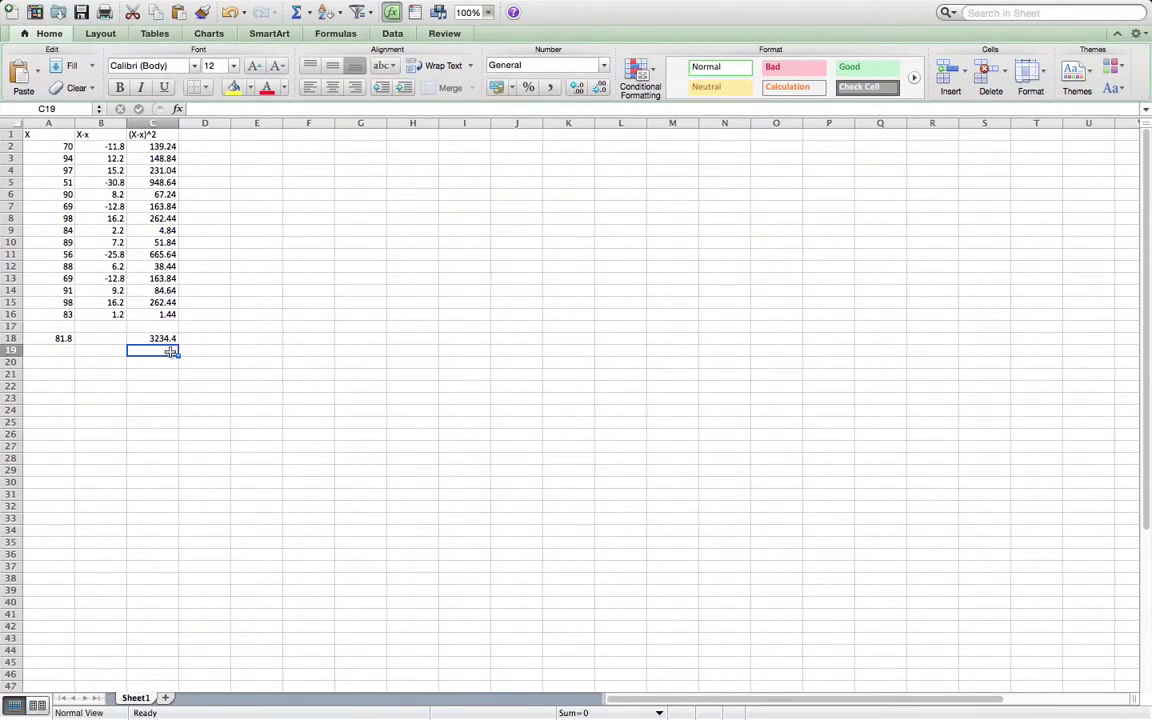
Enter =C18/14 in C19, giving the variance 231.028571
{"action": "left_click", "coordinate": [161, 339]}
{"action": "key", "text": "Down"}
{"action": "type", "text": "="}
{"action": "left_click", "coordinate": [161, 340]}
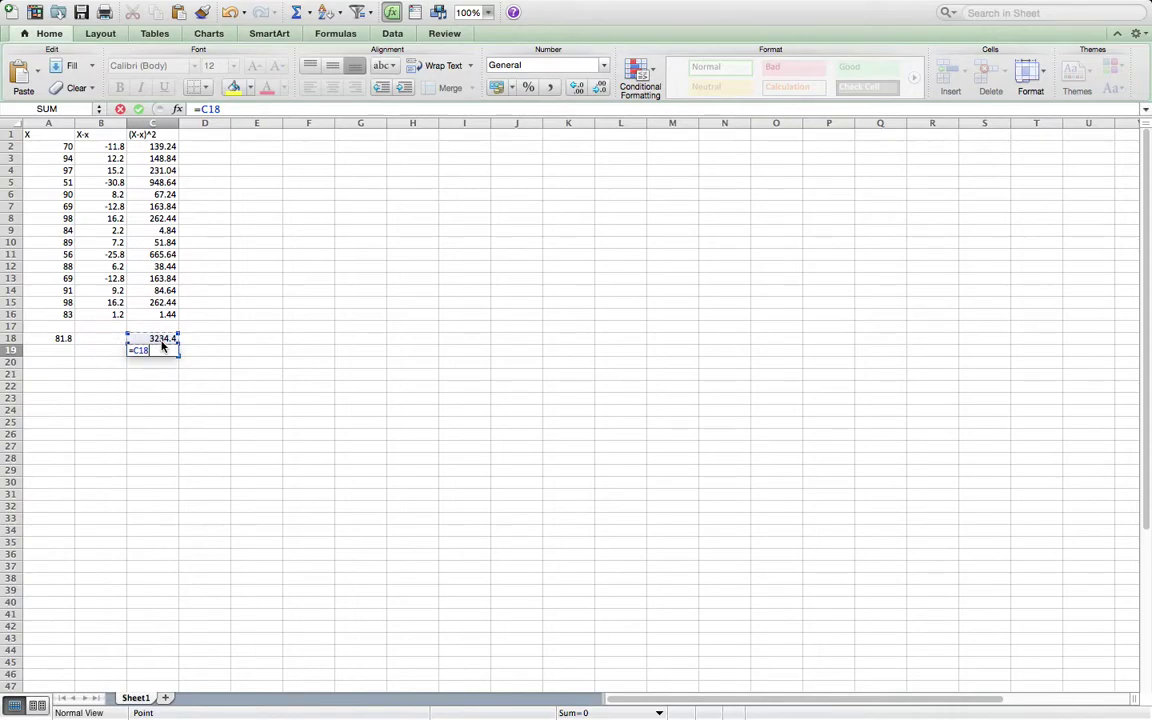
{"action": "key", "text": "BackSpace"}
{"action": "key", "text": "BackSpace"}
{"action": "key", "text": "BackSpace"}
{"action": "key", "text": "BackSpace"}
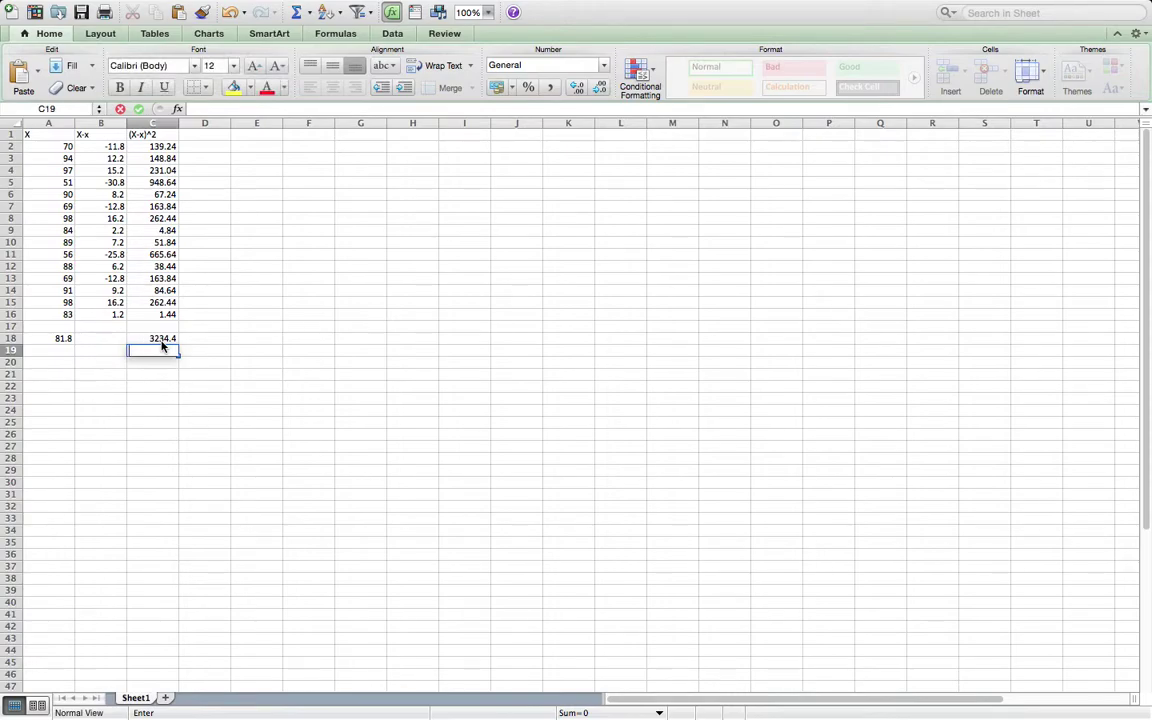
{"action": "type", "text": "="}
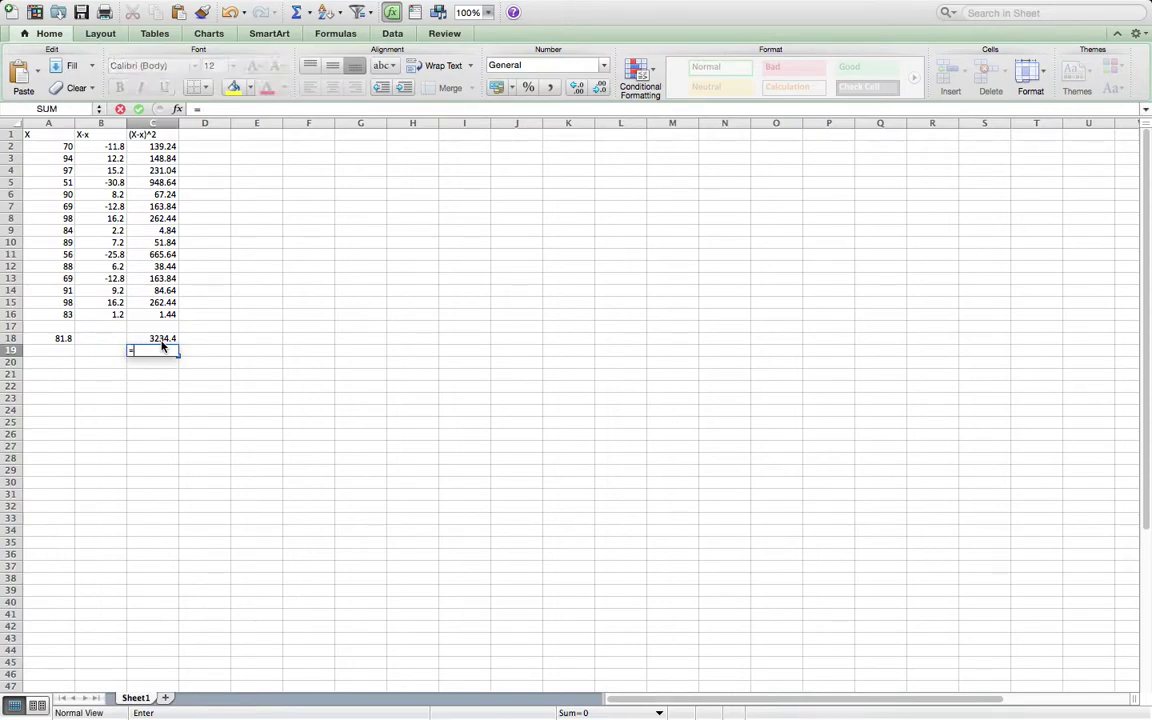
{"action": "left_click", "coordinate": [162, 340]}
{"action": "type", "text": "/14"}
{"action": "key", "text": "Return"}
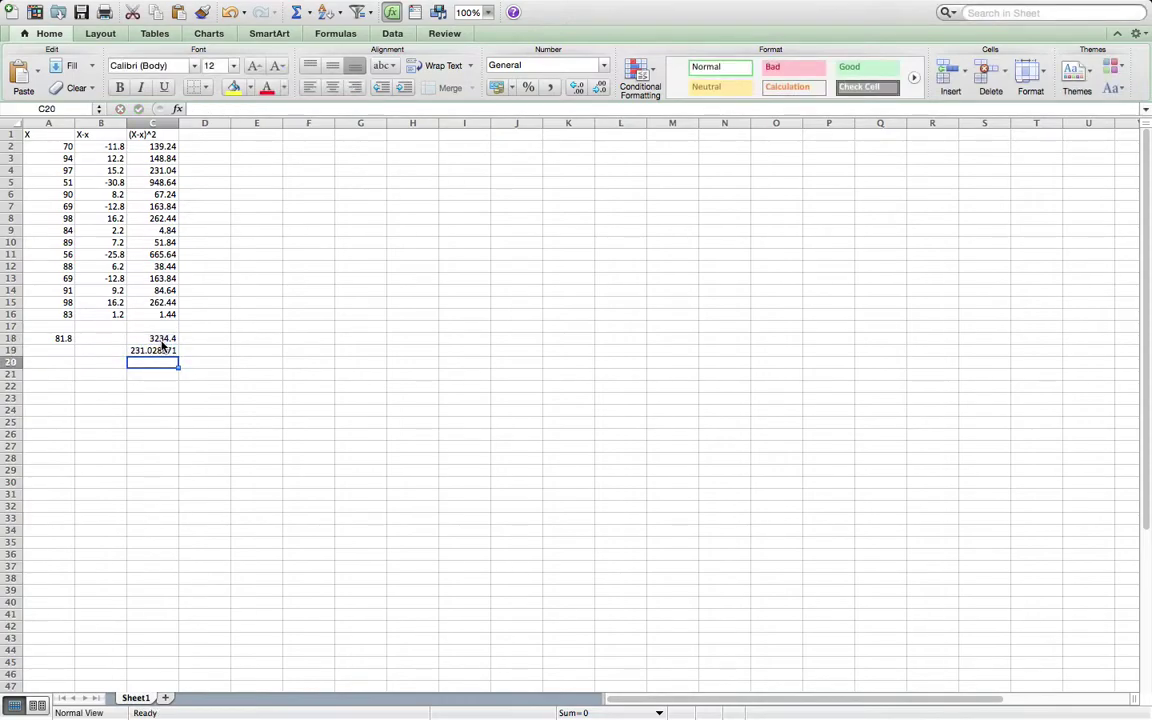
Enter =SQRT(C19) in C20, giving 15.1996241
{"action": "type", "text": "=SUM"}
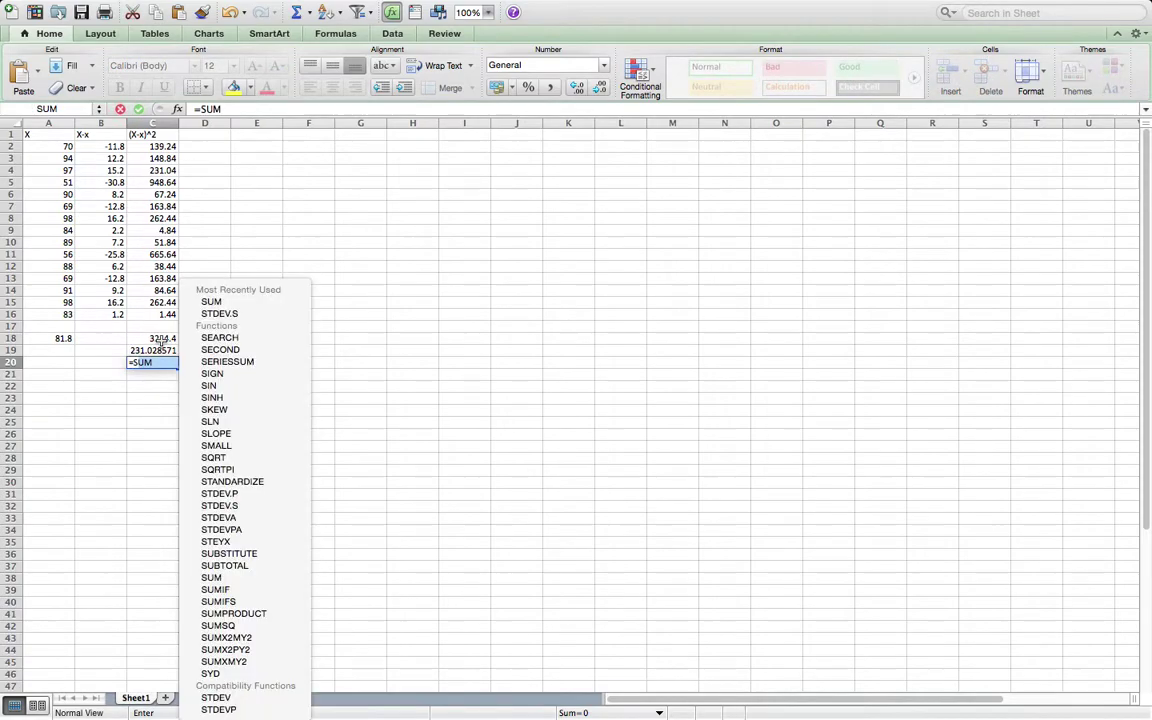
{"action": "key", "text": "BackSpace"}
{"action": "key", "text": "BackSpace"}
{"action": "type", "text": "QRT"}
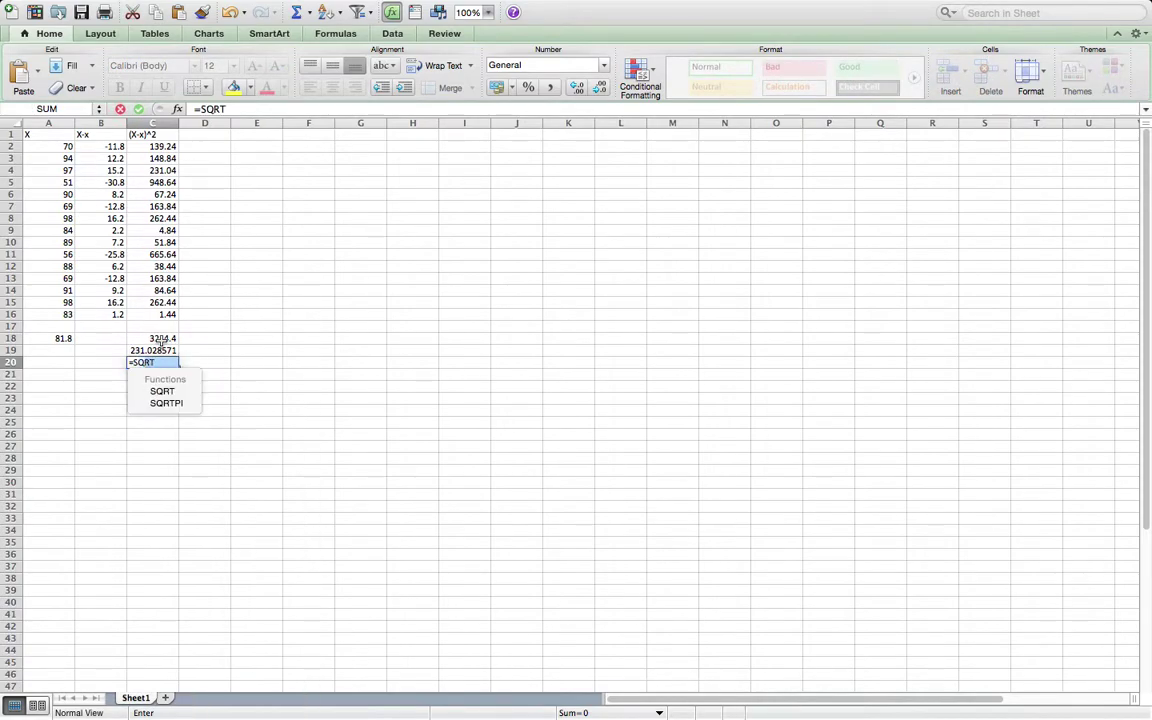
{"action": "left_click", "coordinate": [161, 342]}
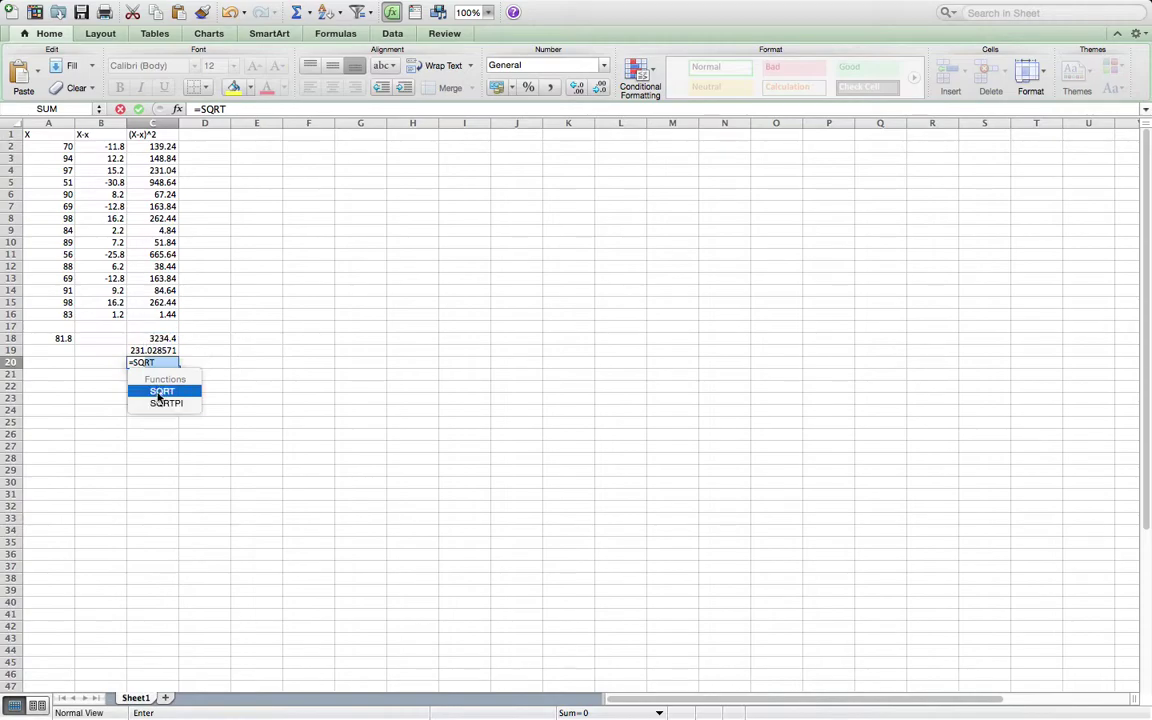
{"action": "double_click", "coordinate": [161, 391]}
{"action": "left_click", "coordinate": [155, 351]}
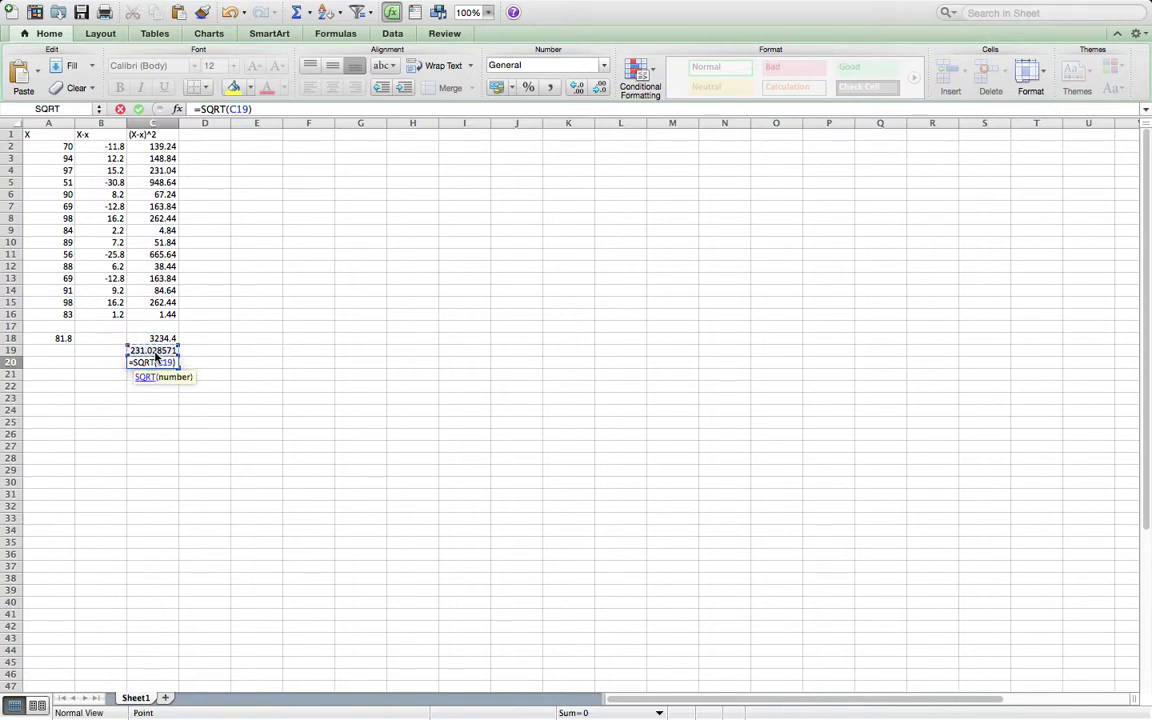
{"action": "key", "text": "Return"}
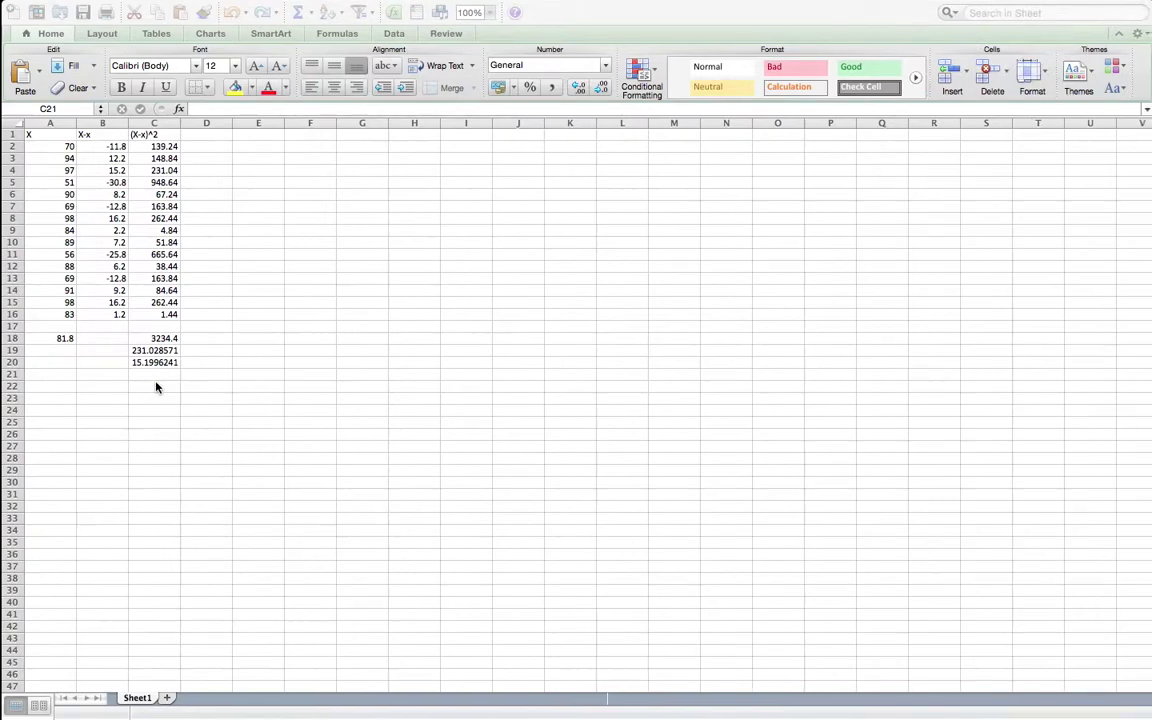
Enter =STDEV.S(A2:A16) in A21, returning 15.1996241 to match C20
{"action": "type", "text": "="}
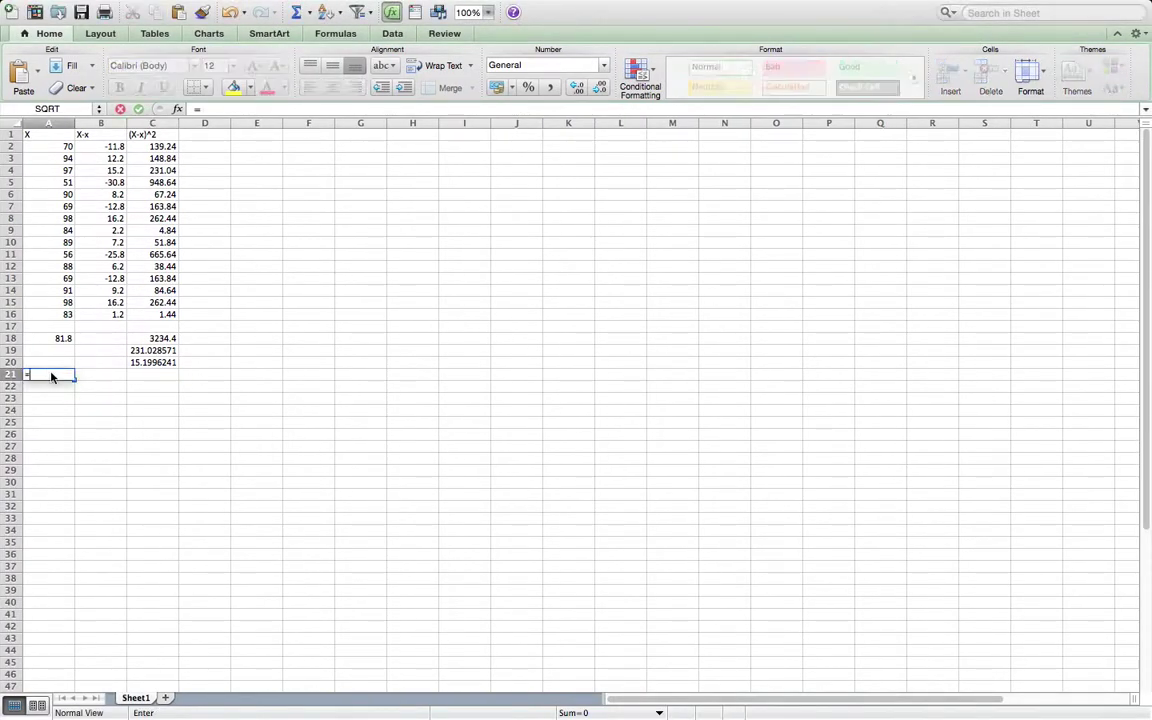
{"action": "type", "text": "SD"}
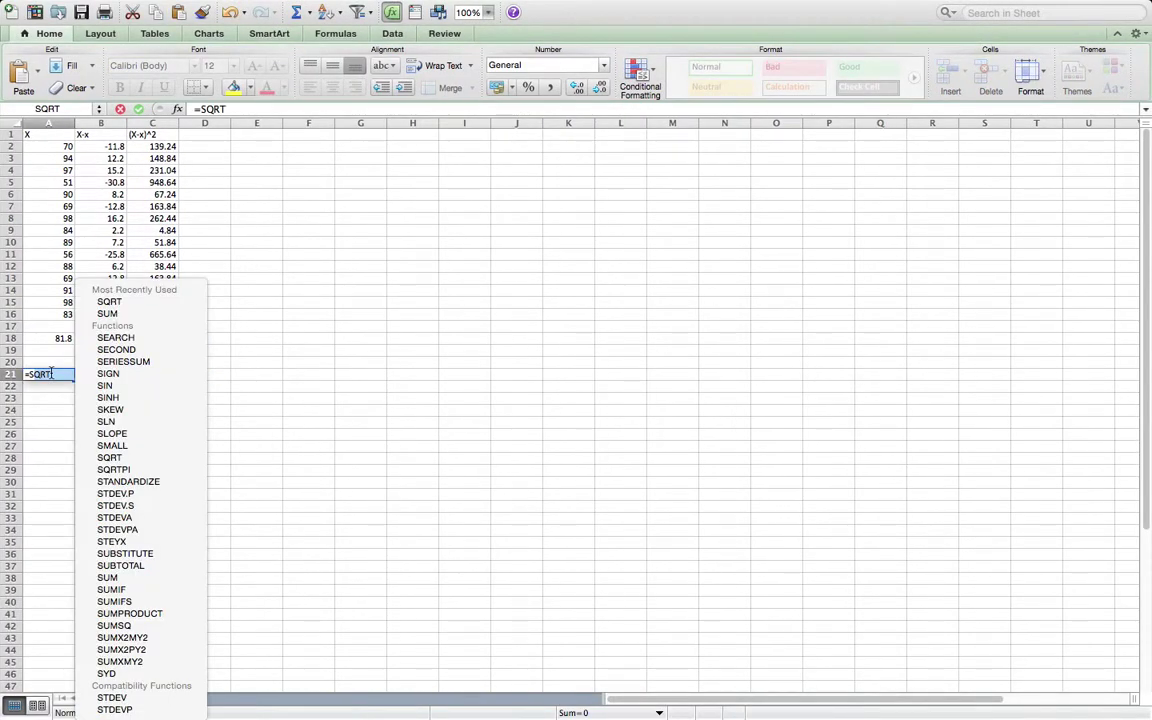
{"action": "key", "text": "BackSpace"}
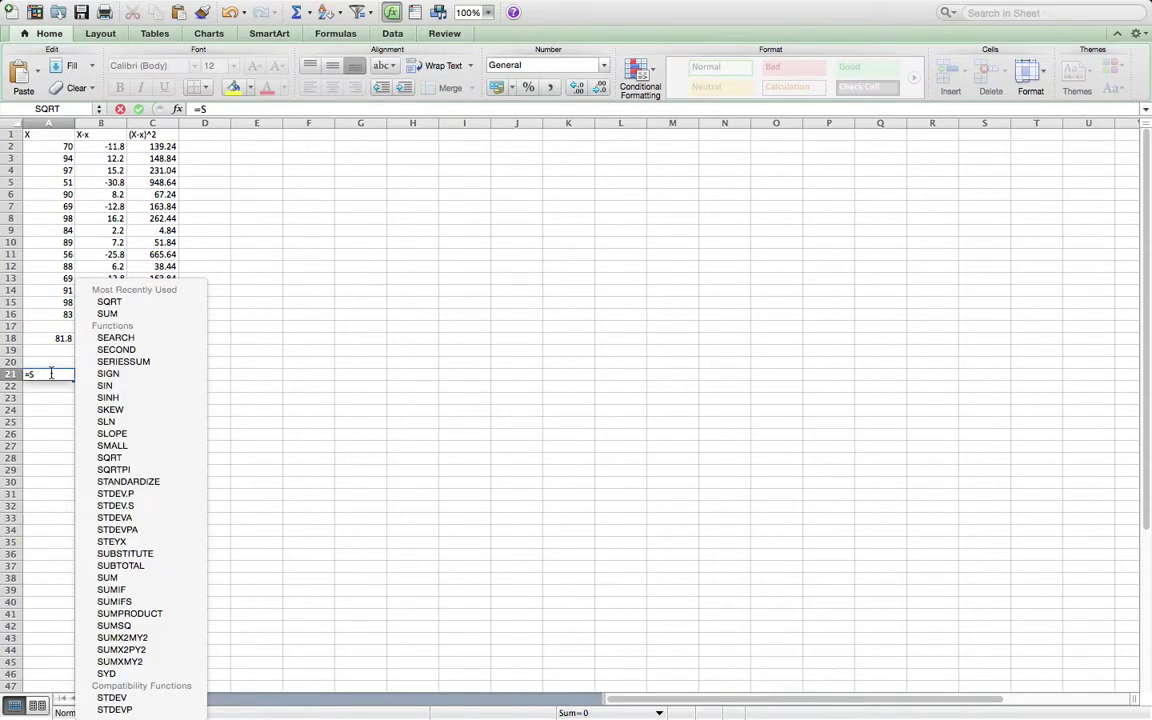
{"action": "type", "text": "TANDARDIZE"}
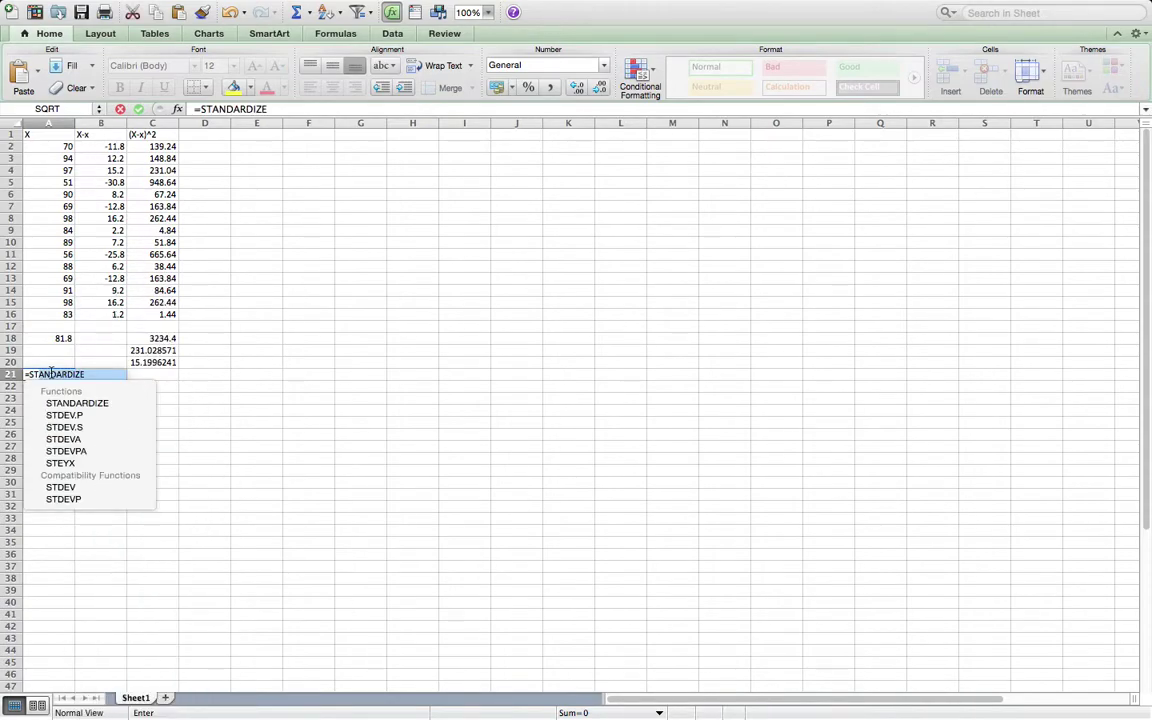
{"action": "left_click", "coordinate": [65, 414]}
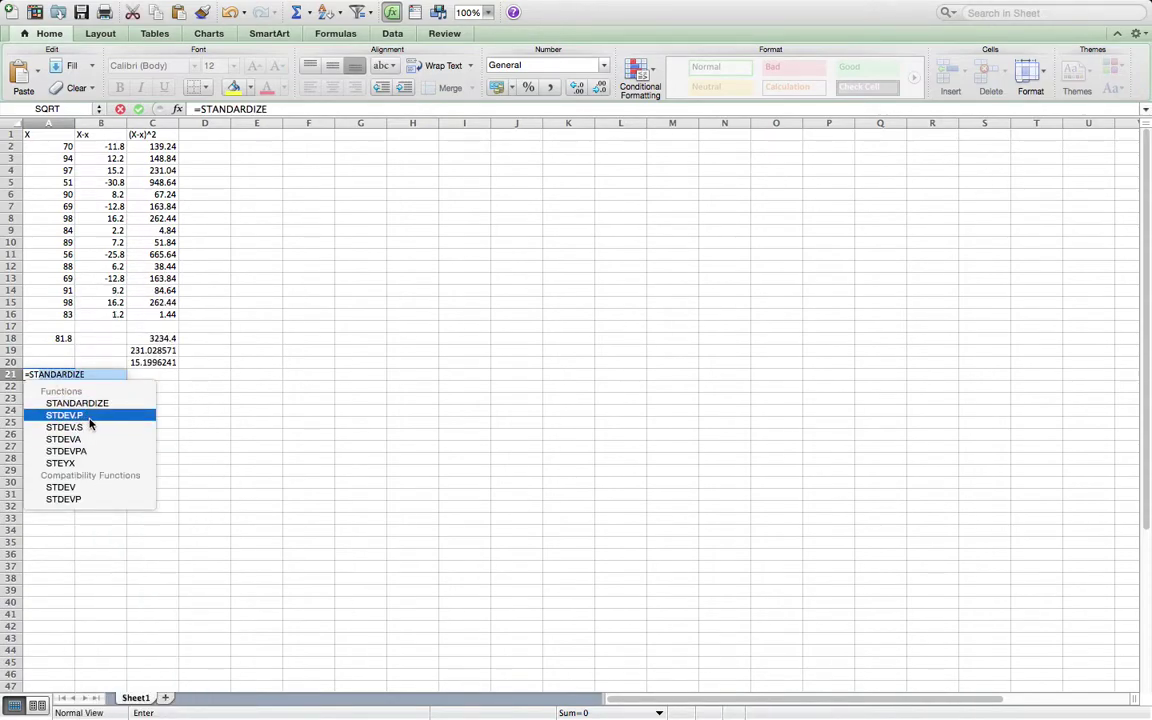
{"action": "left_click", "coordinate": [86, 428]}
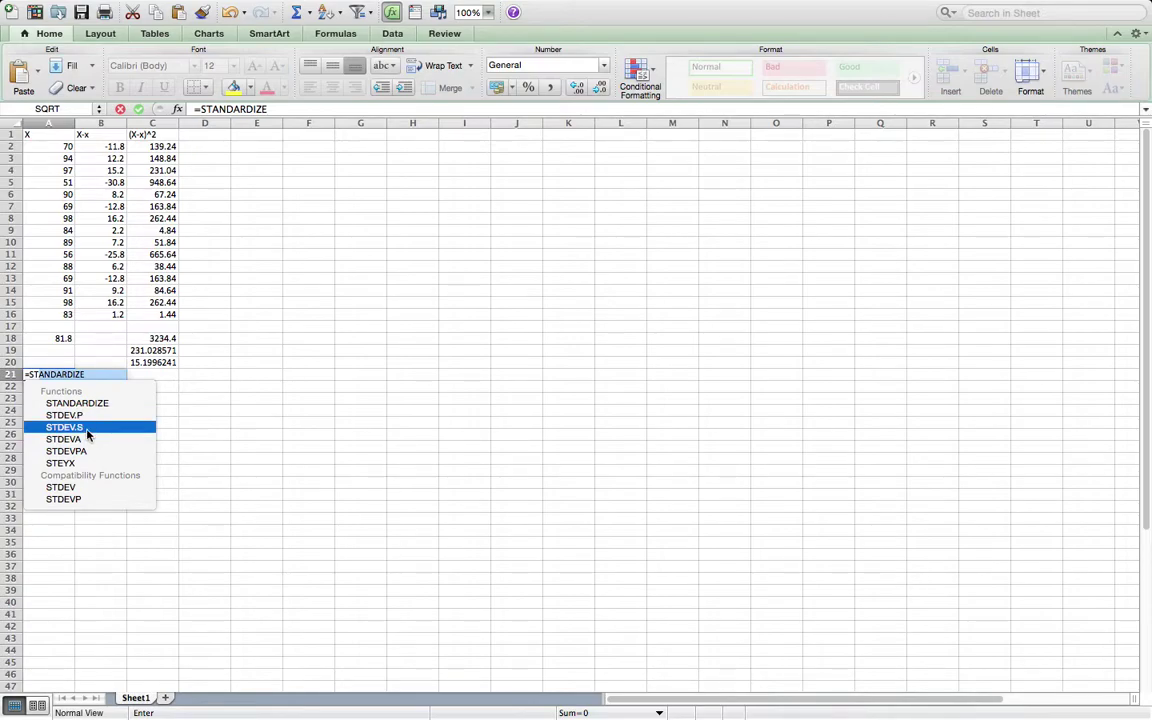
{"action": "double_click", "coordinate": [86, 432]}
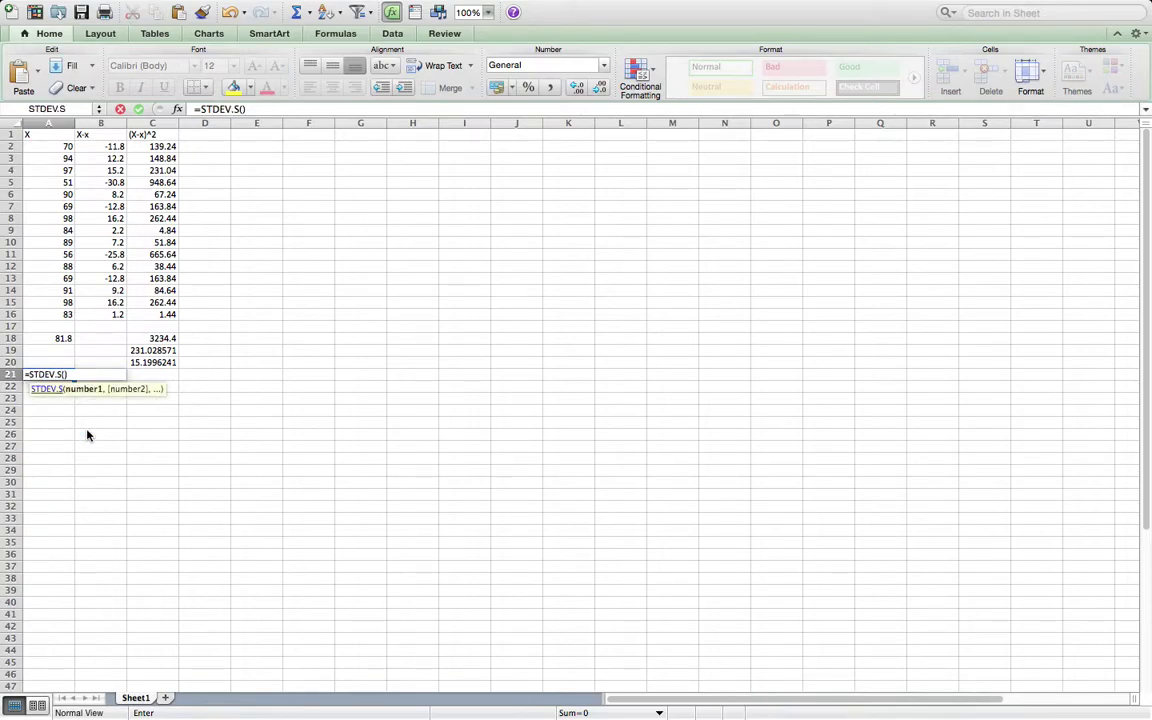
{"action": "left_click_drag", "start_coordinate": [58, 148], "coordinate": [53, 316]}
{"action": "key", "text": "Return"}
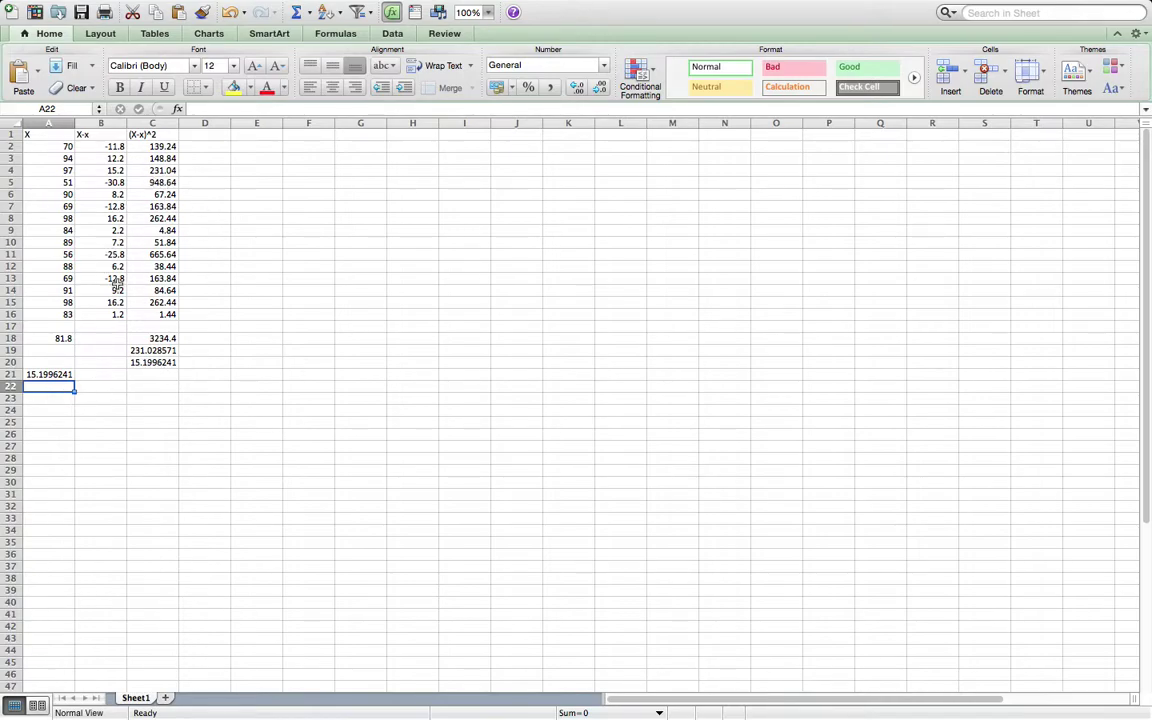
Switch back to full-screen SMART Notebook to show the worked answer μ = 15.2
{"action": "key", "text": "ctrl+Left"}
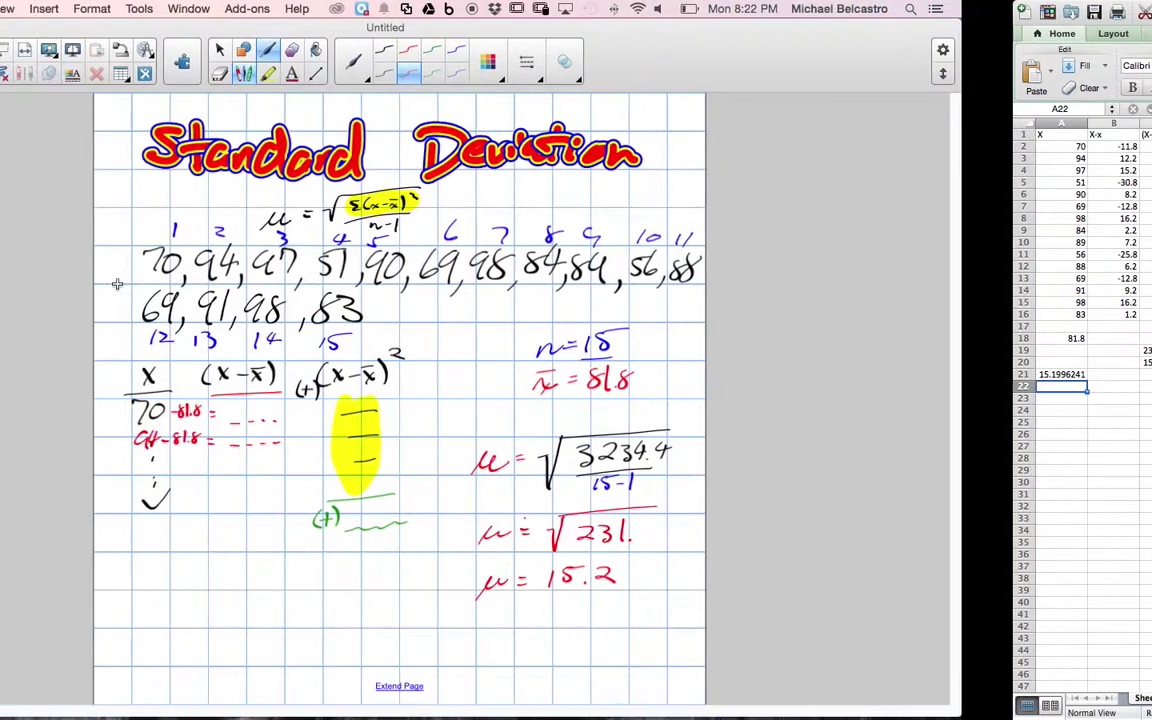